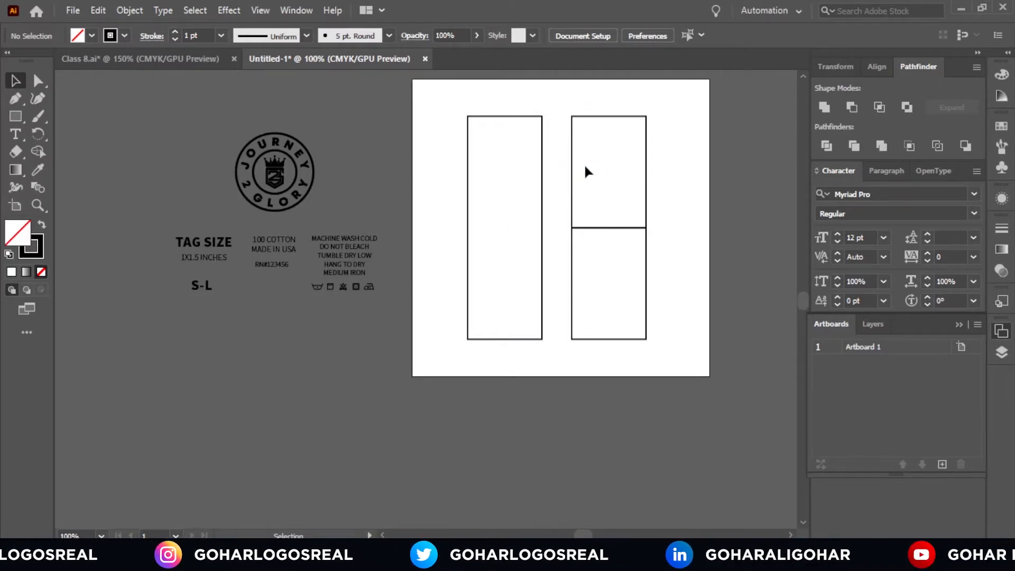
Step: Draw a rectangle 1 in wide and 5 mm high over the upper panel of the divided tag
scroll(594, 161, "up", 1)
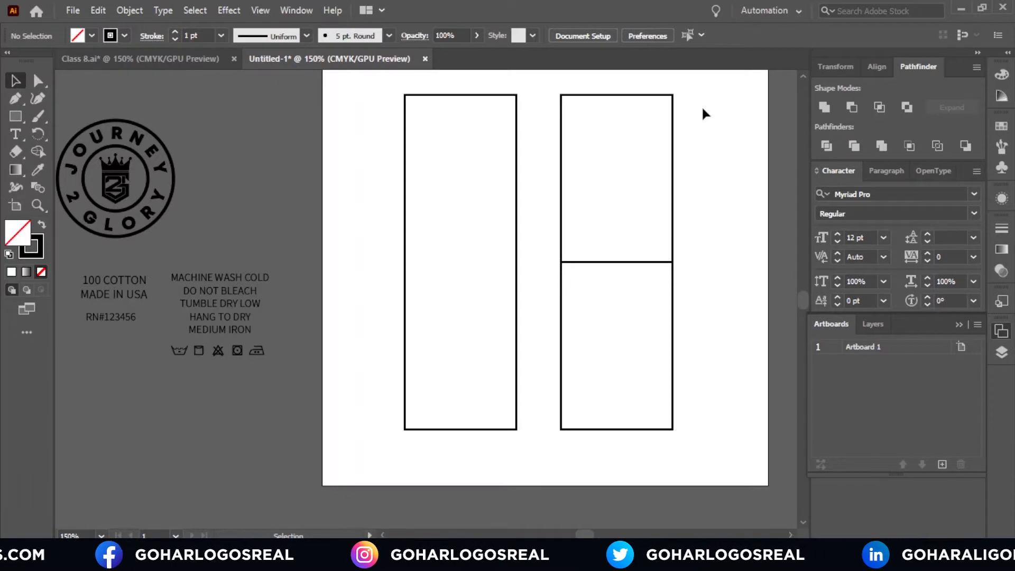
left_click(12, 114)
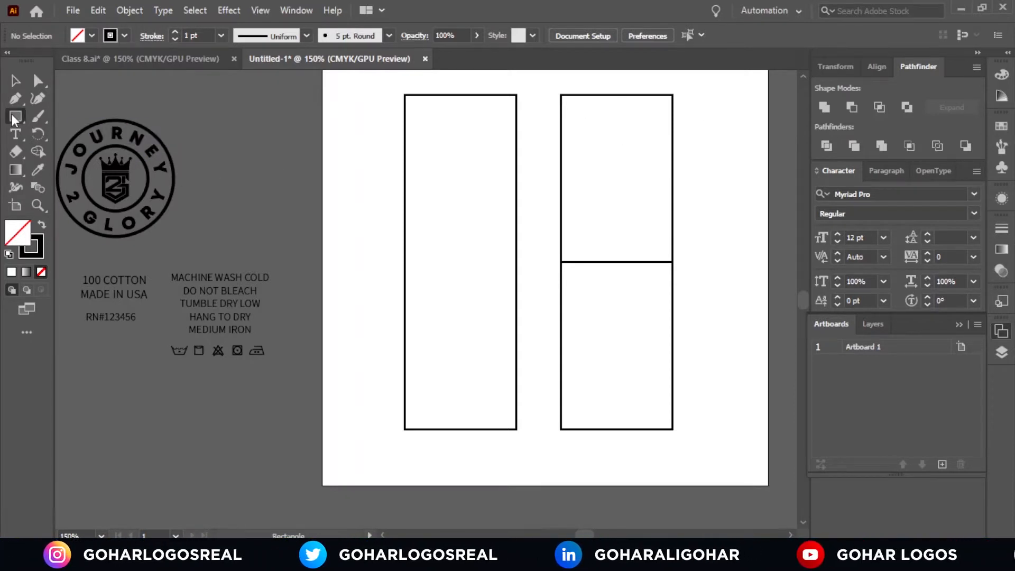
left_click(599, 164)
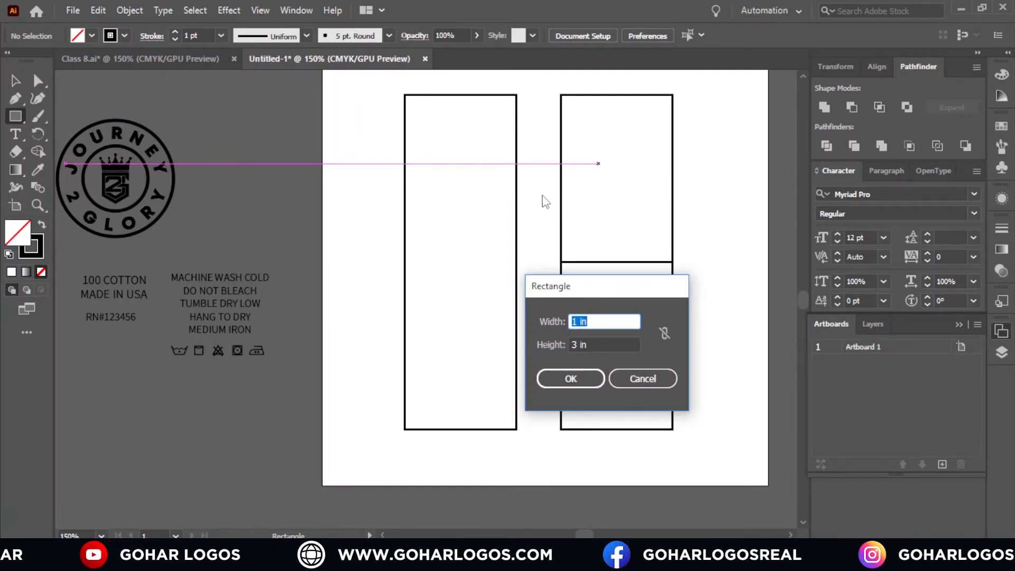
left_click(601, 345)
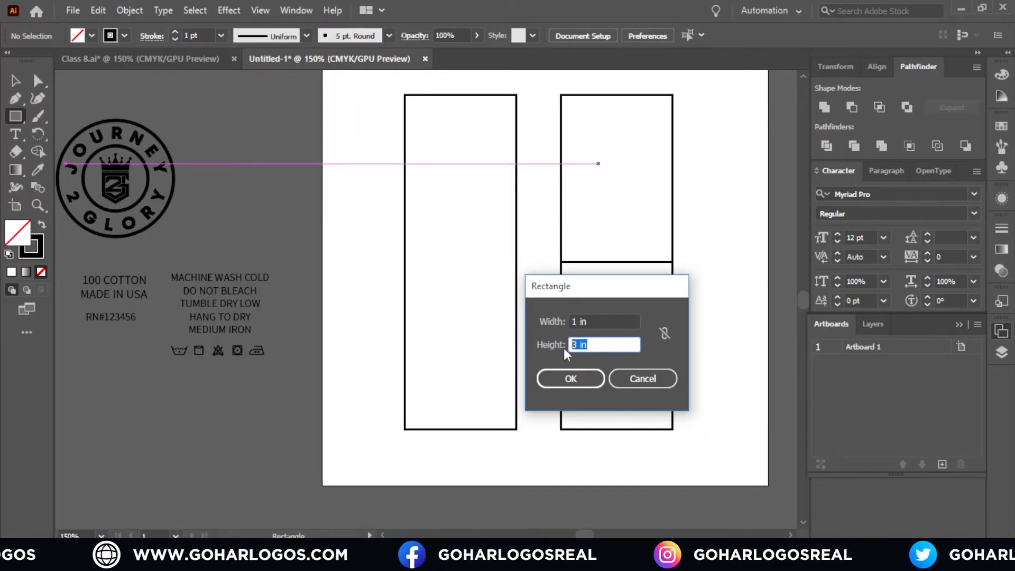
type("5")
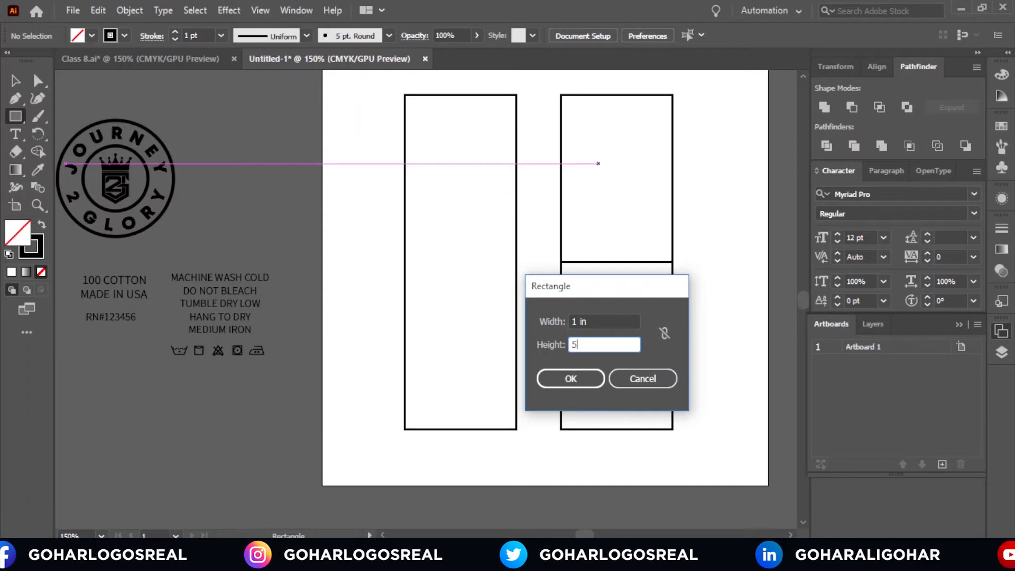
type(" MM")
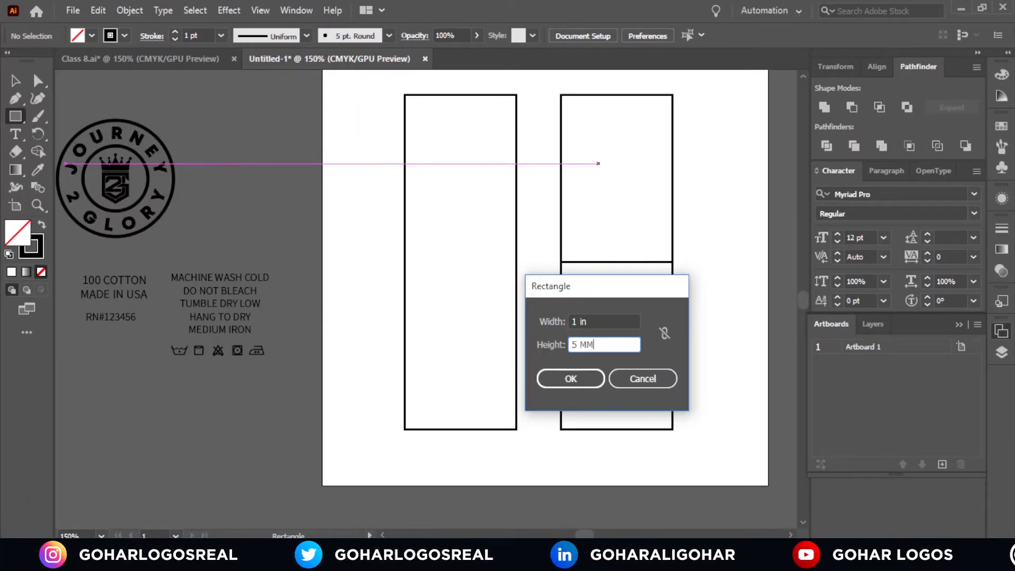
left_click(570, 379)
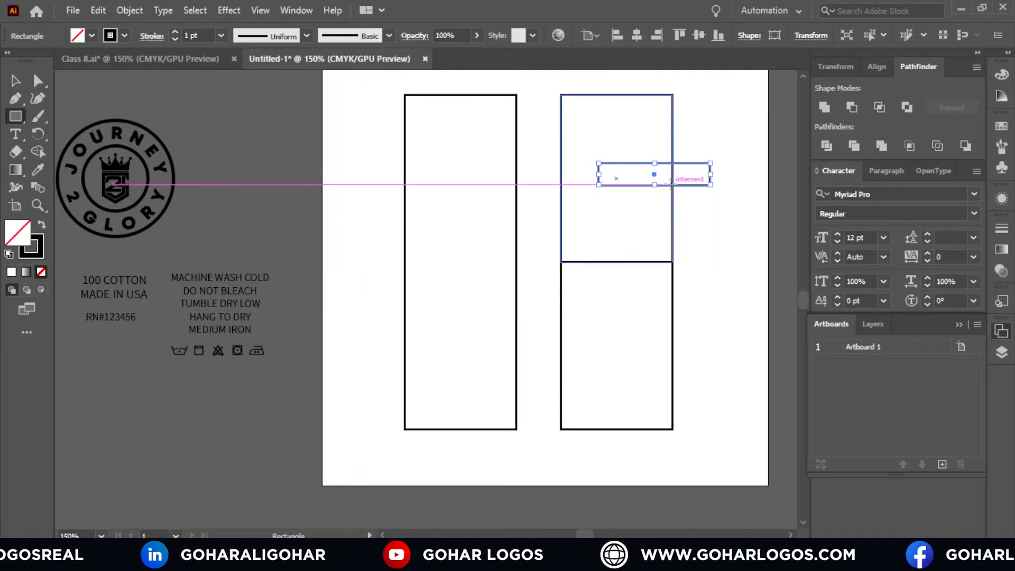
Step: Convert the 5 mm high rectangle into a guide and unlock the guides
left_click(16, 81)
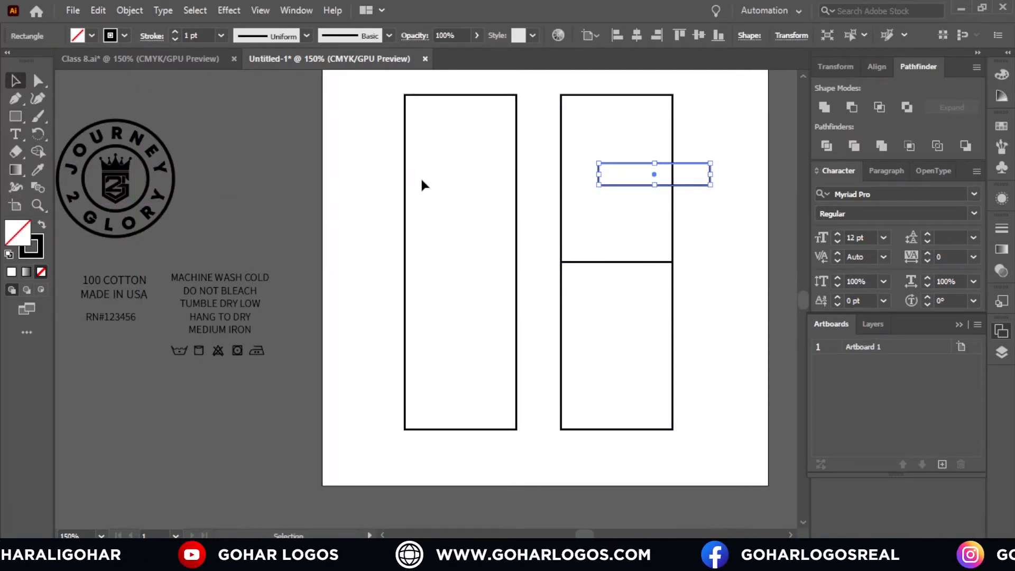
right_click(689, 159)
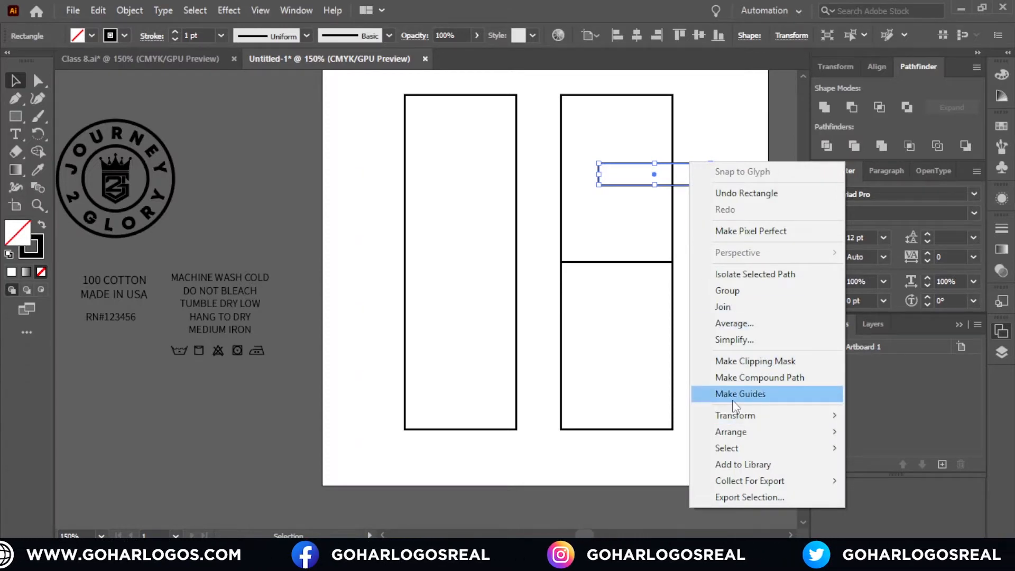
left_click(734, 401)
right_click(702, 186)
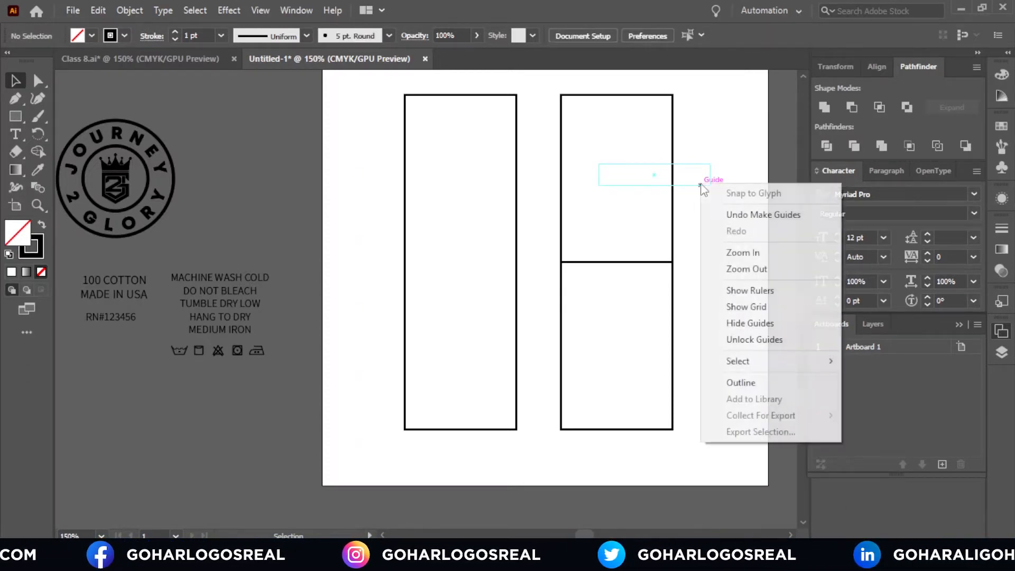
left_click(730, 343)
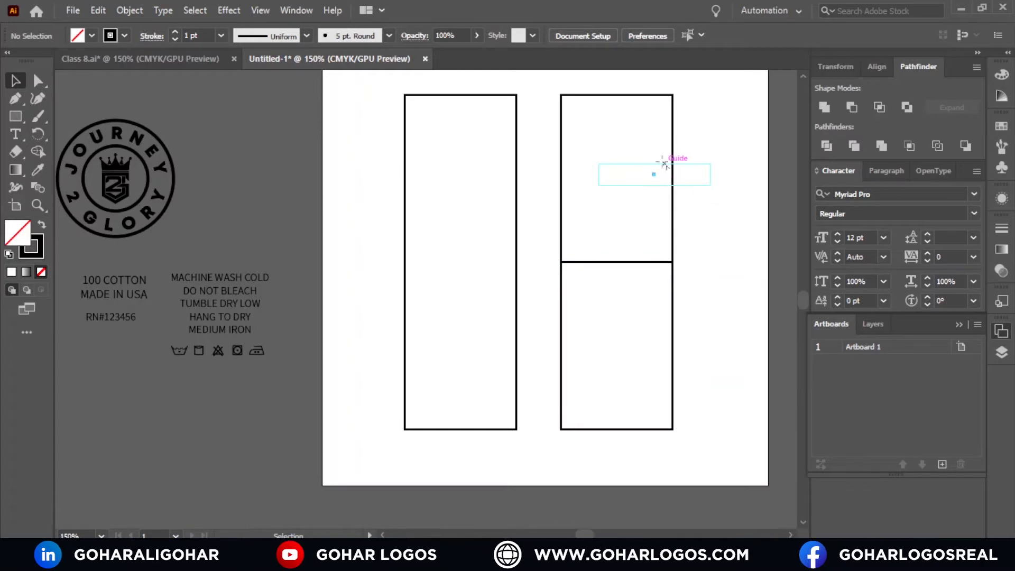
Step: Move the rectangular guide so it aligns with the top edge and sides of the divided tag
left_click_drag(665, 168, 628, 100)
scroll(658, 77, "up", 2)
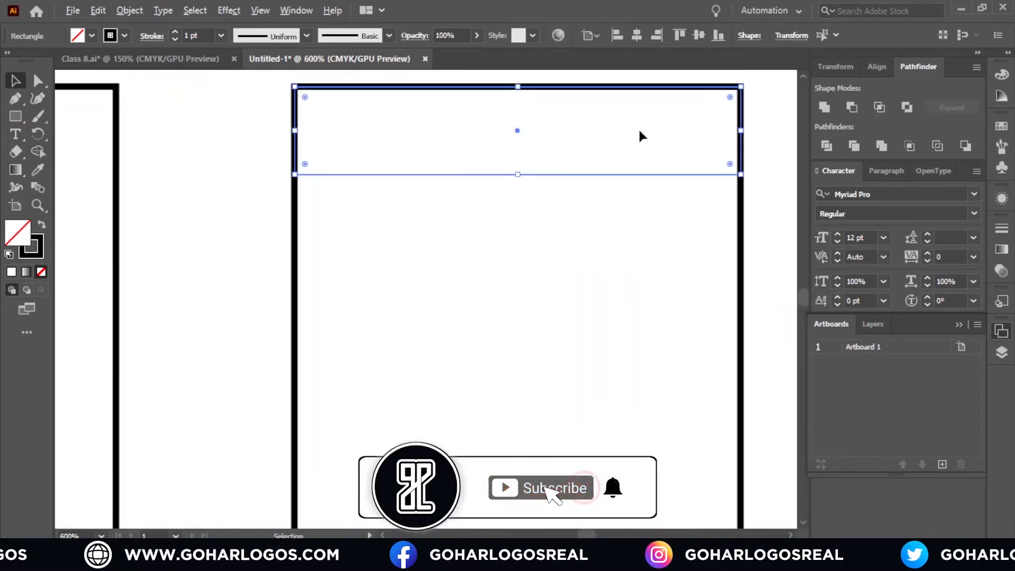
scroll(641, 136, "up", 2)
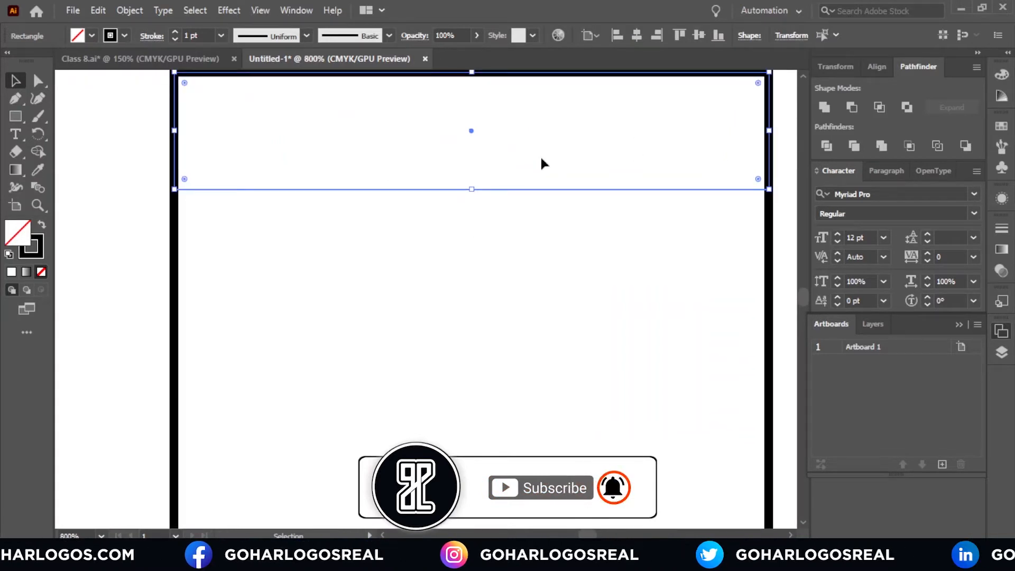
scroll(557, 159, "down", 6)
left_click(608, 180)
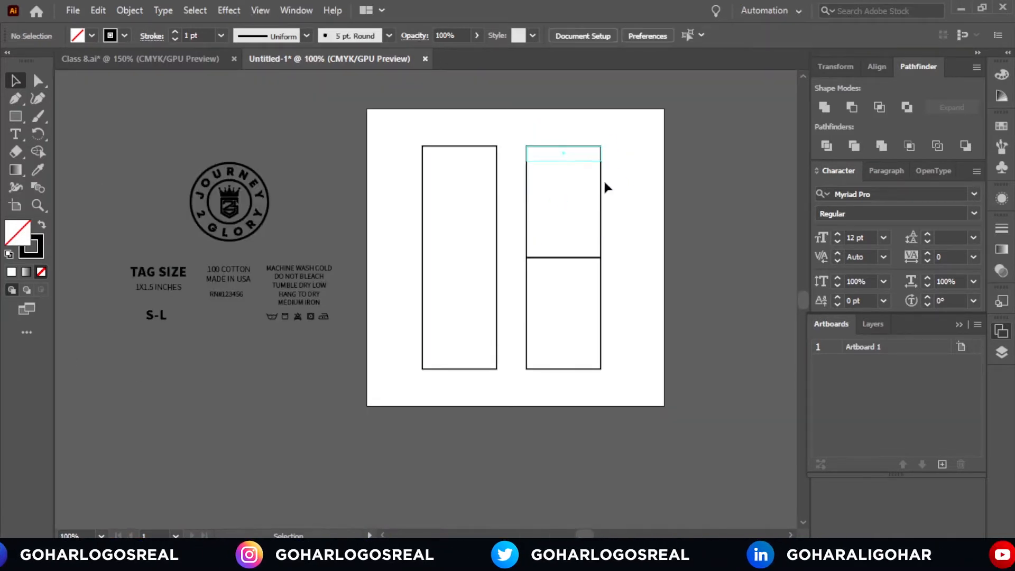
Step: Copy the guide down to centre it on the tag's dividing line, and repeat the copy at the tag's bottom edge
scroll(591, 180, "up", 2)
left_click_drag(570, 218, 572, 139)
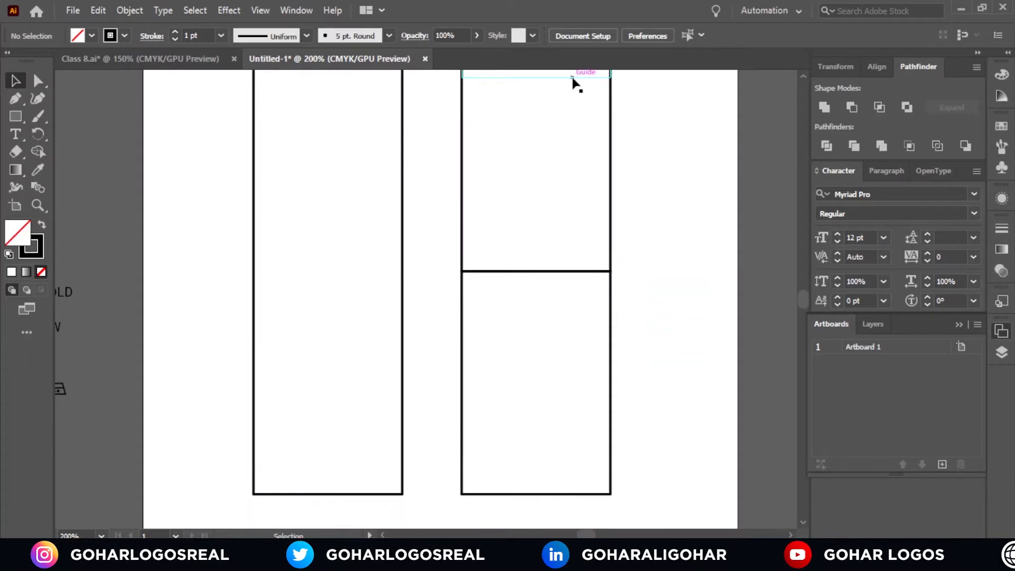
left_click_drag(573, 80, 571, 291)
scroll(587, 338, "down", 1)
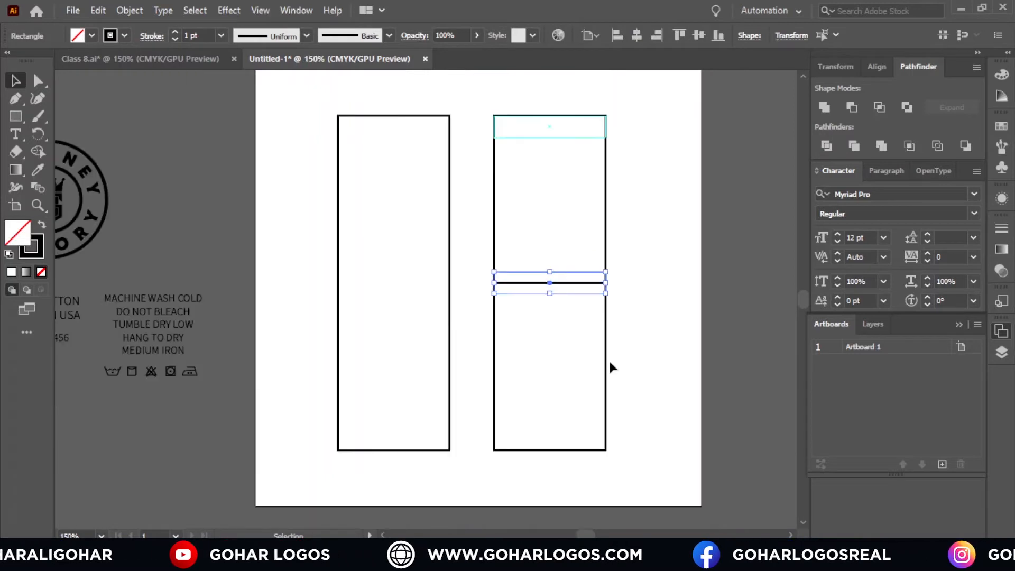
key("ctrl+d")
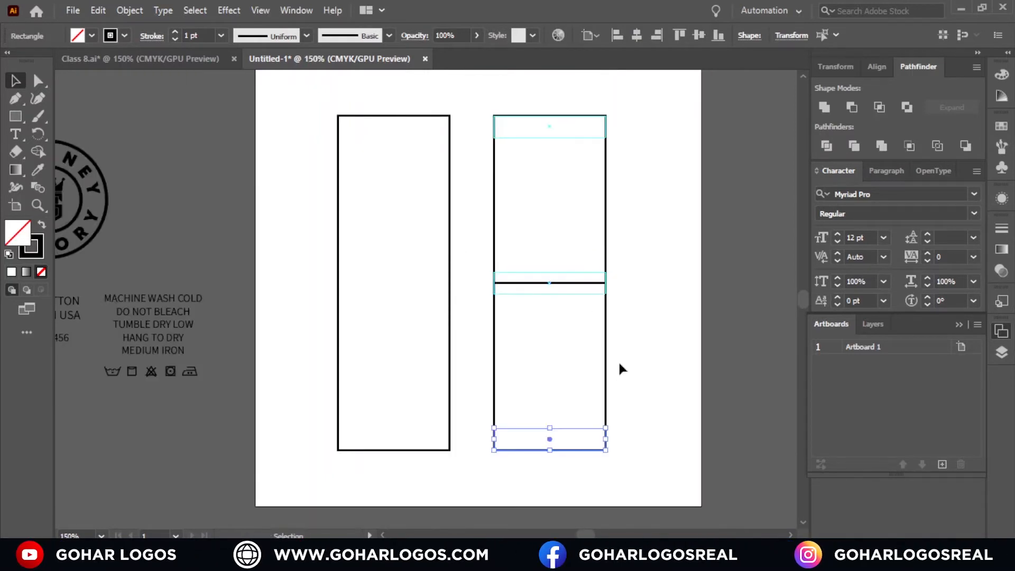
left_click(626, 445)
scroll(629, 449, "up", 5)
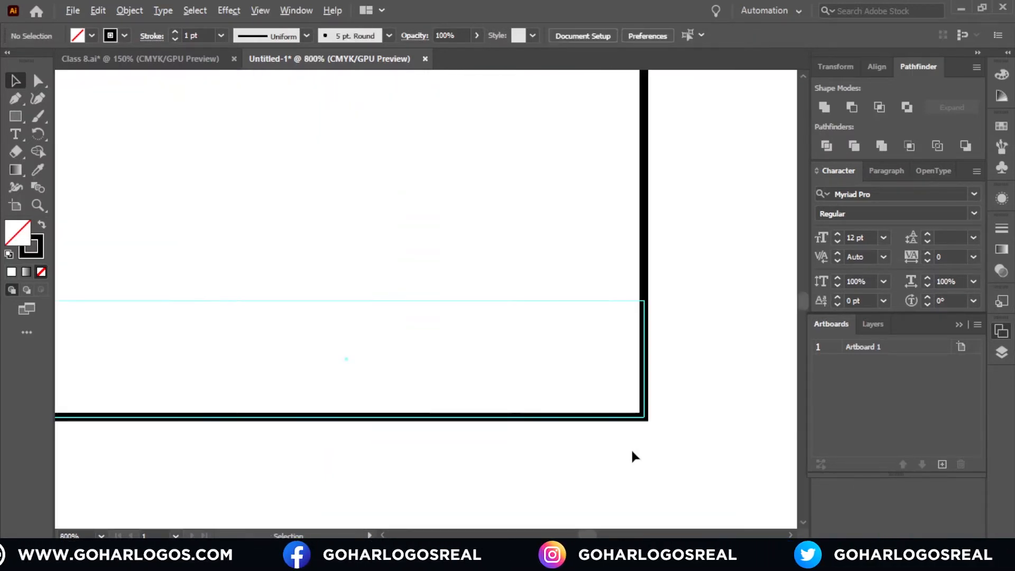
scroll(640, 396, "down", 6)
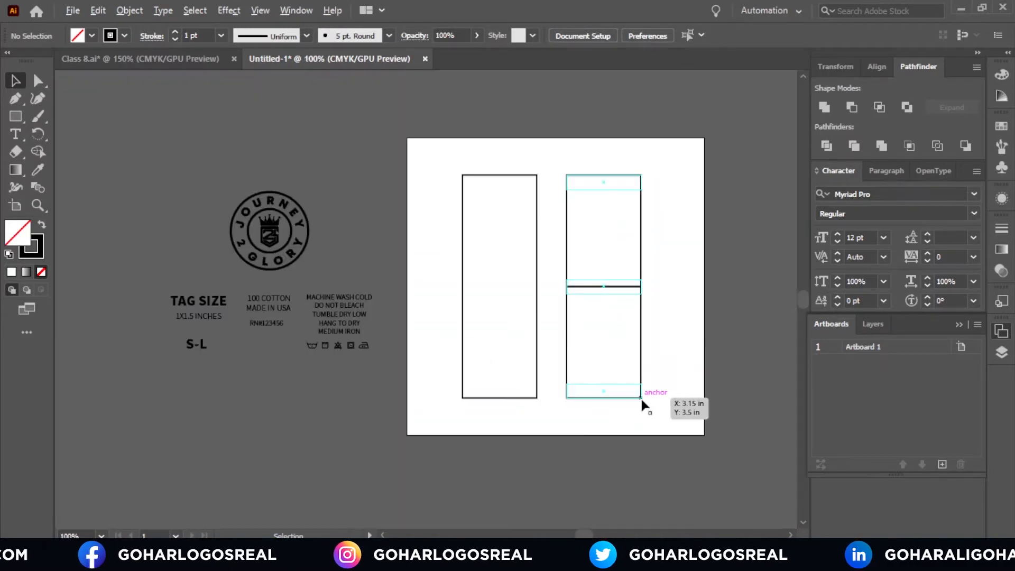
scroll(679, 339, "up", 2)
scroll(666, 371, "down", 1)
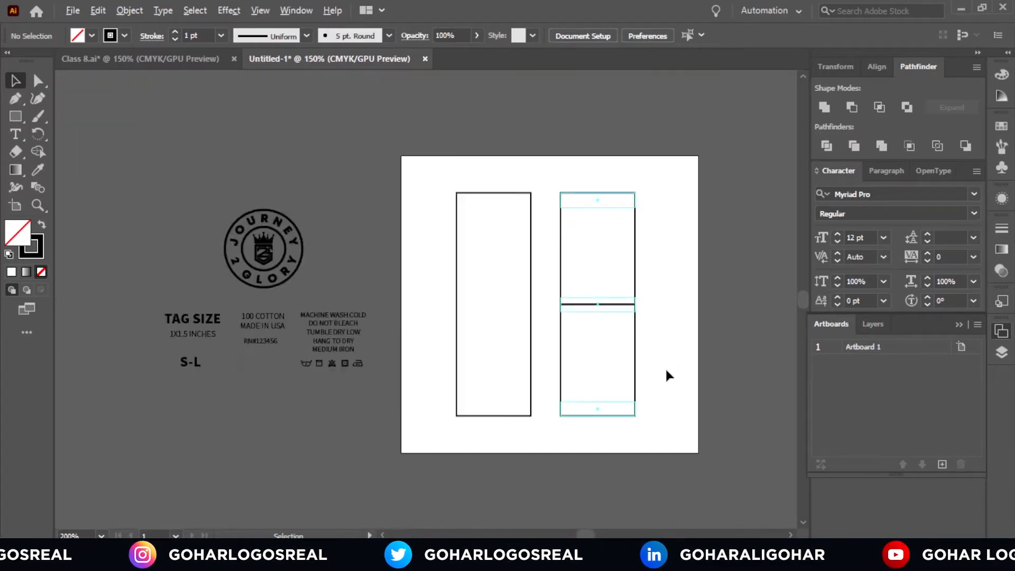
scroll(674, 306, "up", 1)
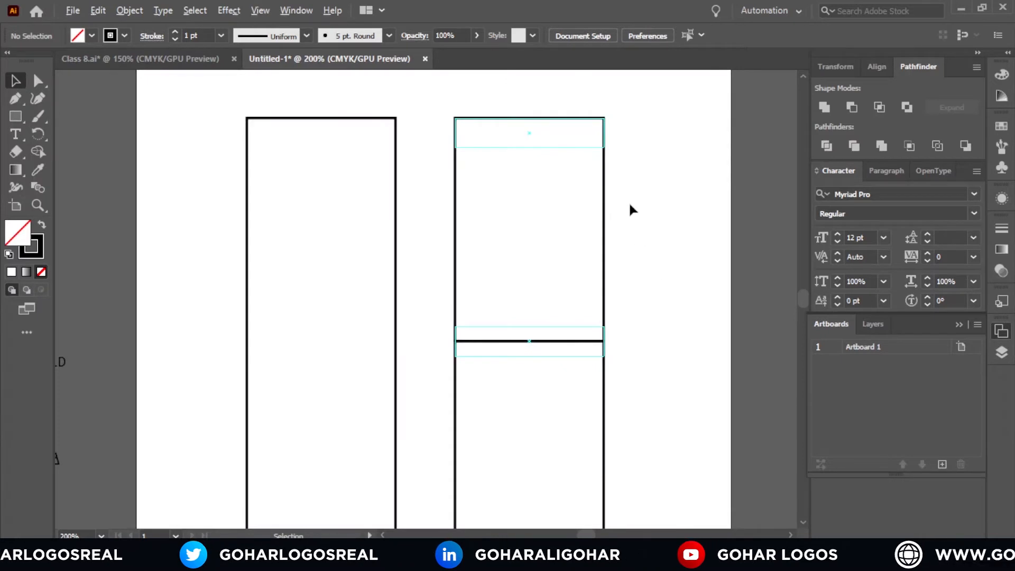
scroll(631, 209, "down", 1)
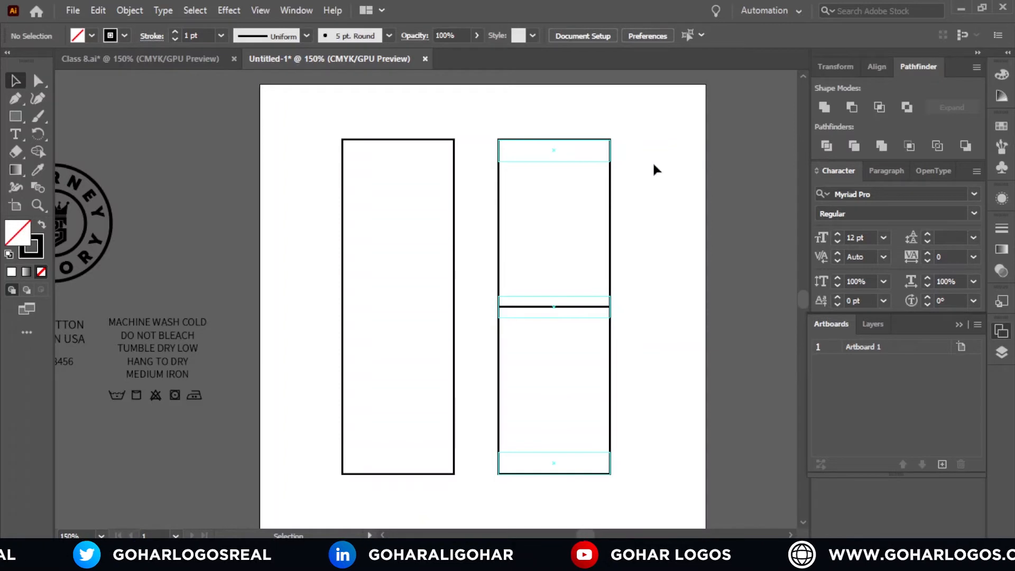
Step: Move the undivided tall rectangle horizontally away from the divided tag, partly off the artboard's left side
scroll(655, 169, "down", 1)
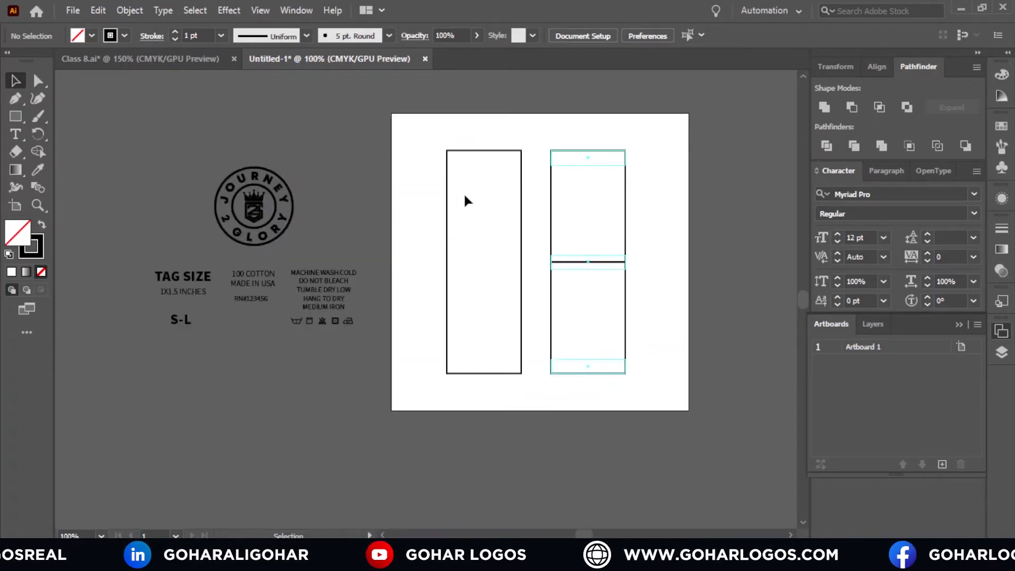
left_click_drag(465, 195, 331, 198)
left_click(458, 208)
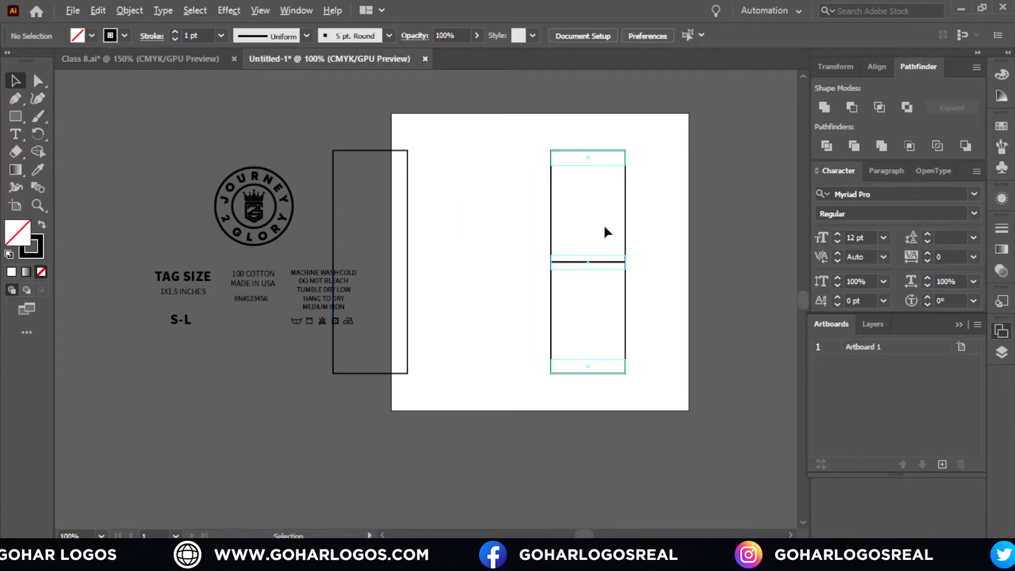
Step: Place the circular Journey 2 Glory logo in the tag's upper panel and scale it down proportionally to fit between the sides
scroll(604, 223, "up", 1)
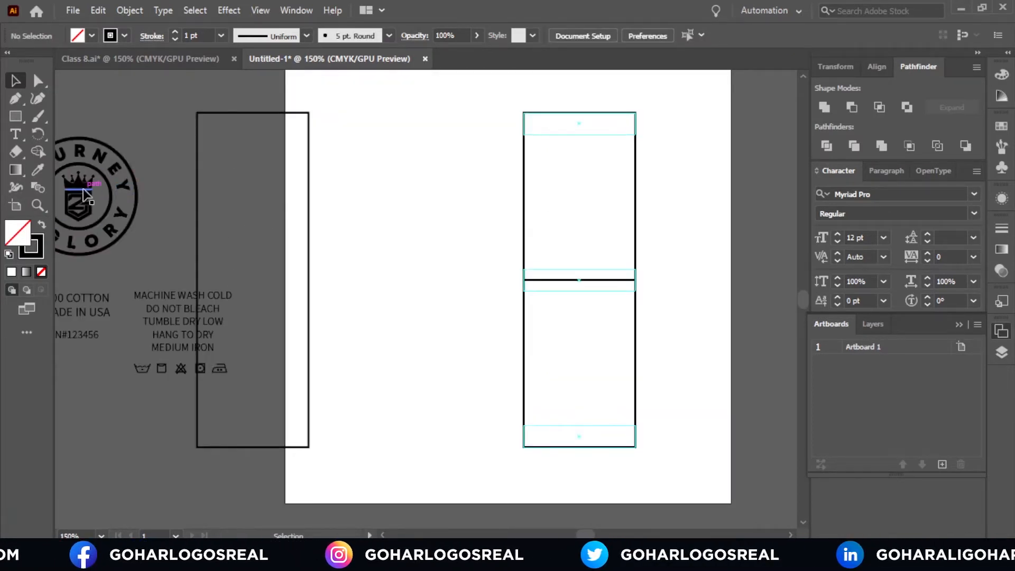
left_click_drag(84, 195, 583, 190)
scroll(631, 243, "up", 1)
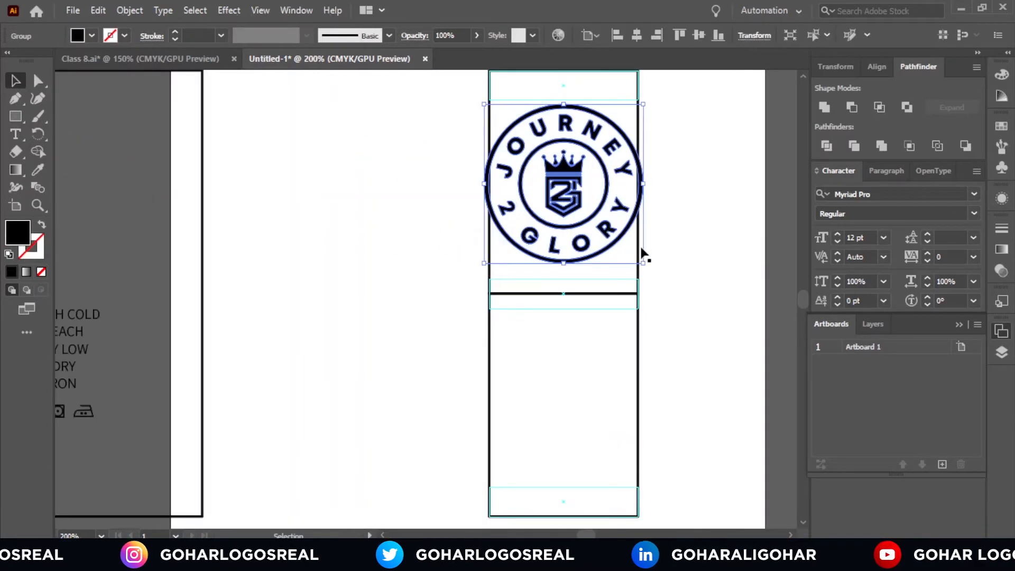
scroll(644, 257, "up", 1)
left_click_drag(646, 269, 620, 266)
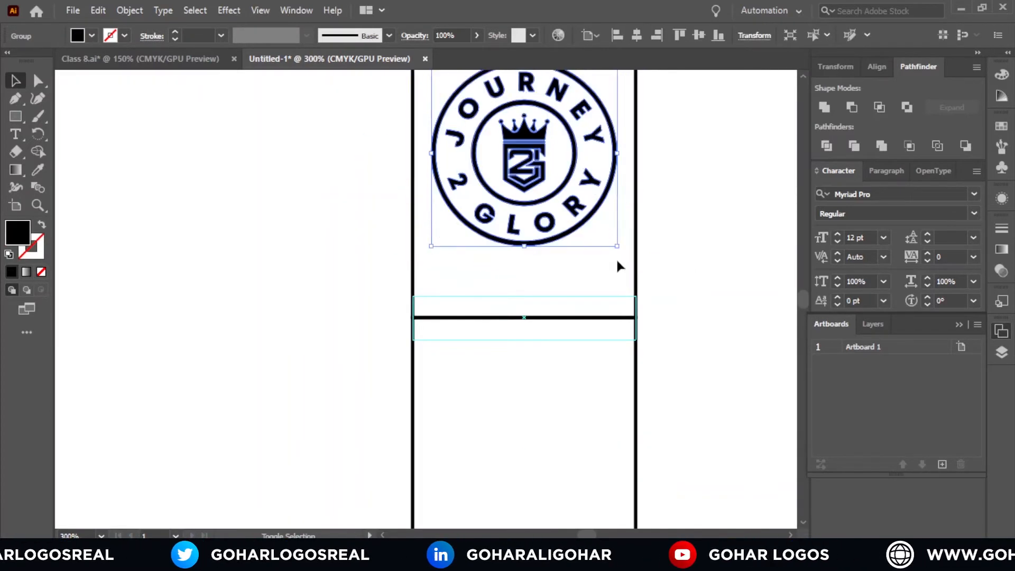
scroll(569, 279, "down", 1)
scroll(600, 256, "up", 2)
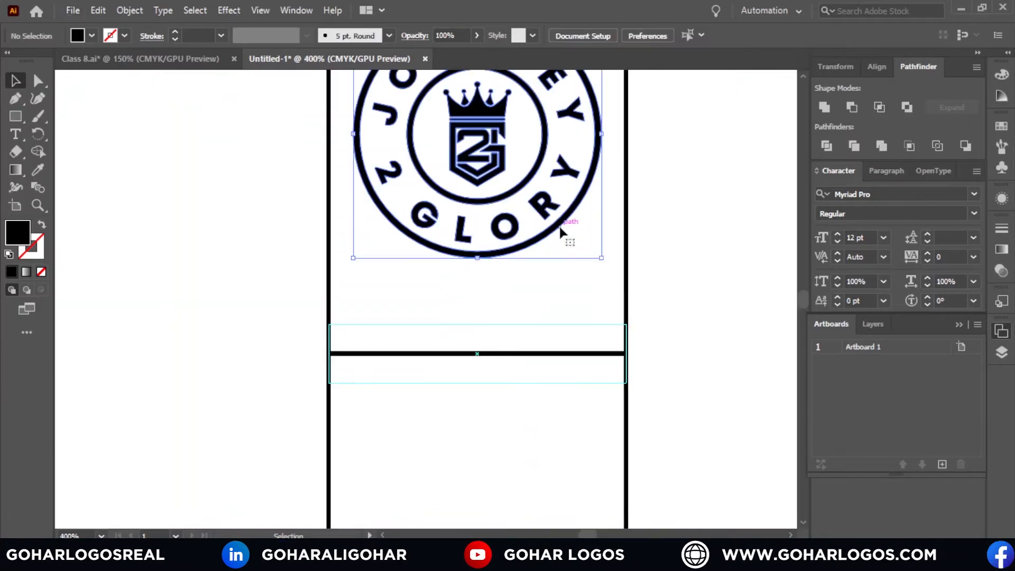
left_click_drag(601, 256, 598, 254)
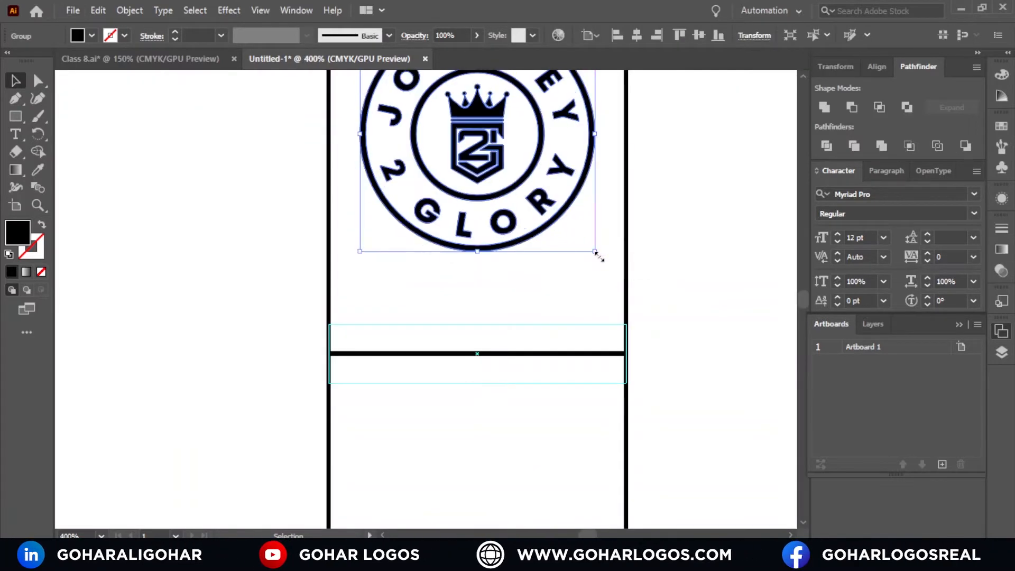
scroll(619, 249, "down", 3)
left_click(645, 253)
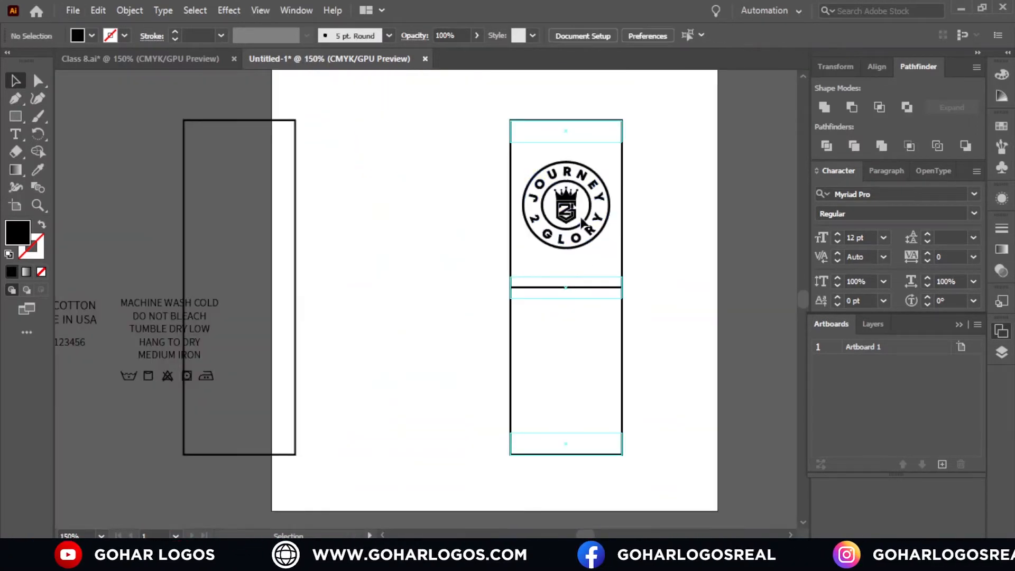
Step: Shift the logo slightly upward in the upper panel, closer to the top guide
scroll(587, 200, "up", 2)
left_click_drag(545, 197, 545, 183)
left_click(709, 231)
scroll(644, 172, "down", 2)
Step: Place the S-L size text centred beneath the logo, above the middle guide
scroll(645, 177, "down", 1)
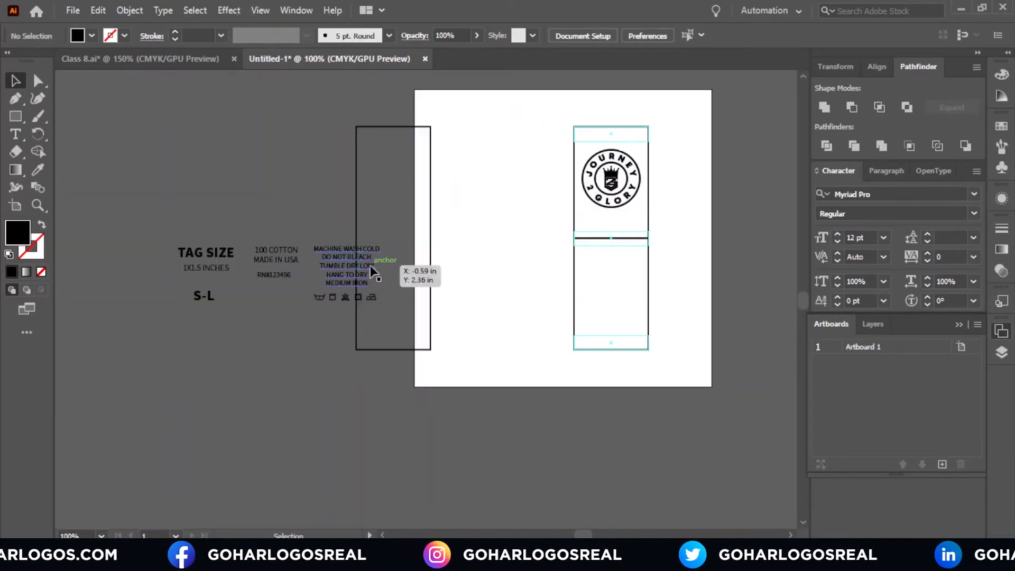
scroll(288, 261, "up", 1)
scroll(127, 321, "down", 1)
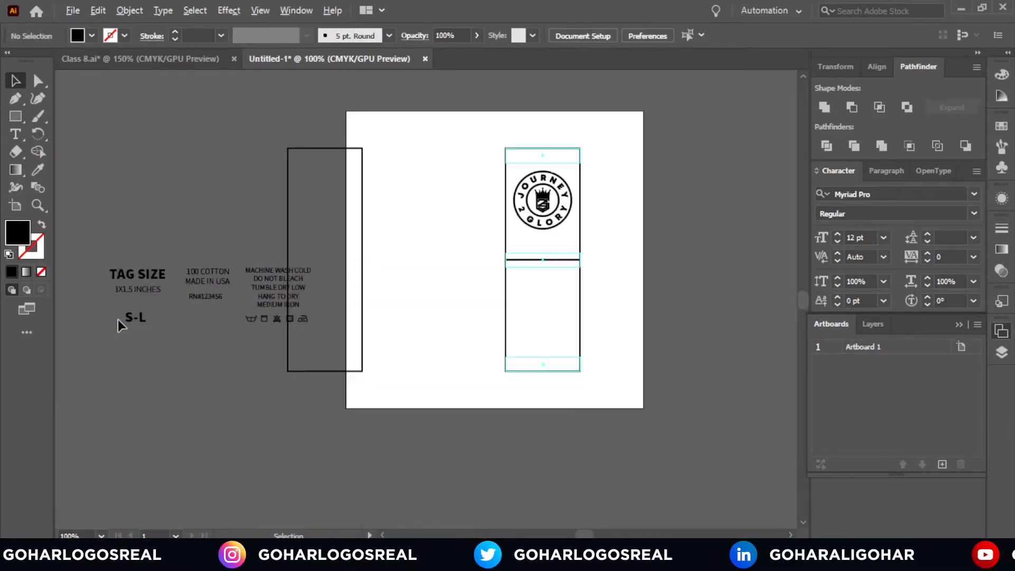
left_click_drag(129, 319, 550, 246)
scroll(550, 246, "up", 2)
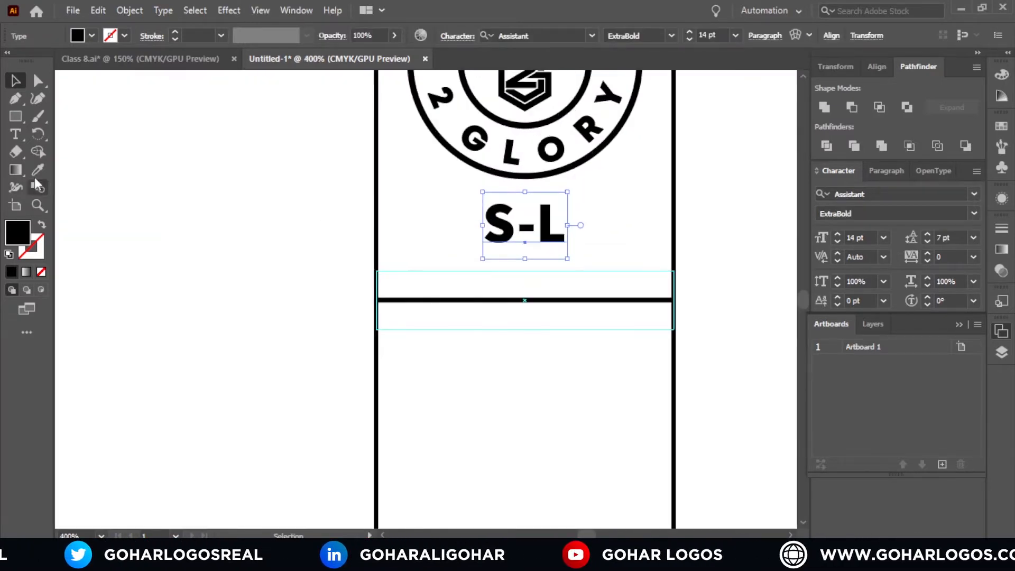
Step: Shorten the size text beneath the logo to the single letter S
left_click(16, 133)
left_click_drag(520, 222, 603, 215)
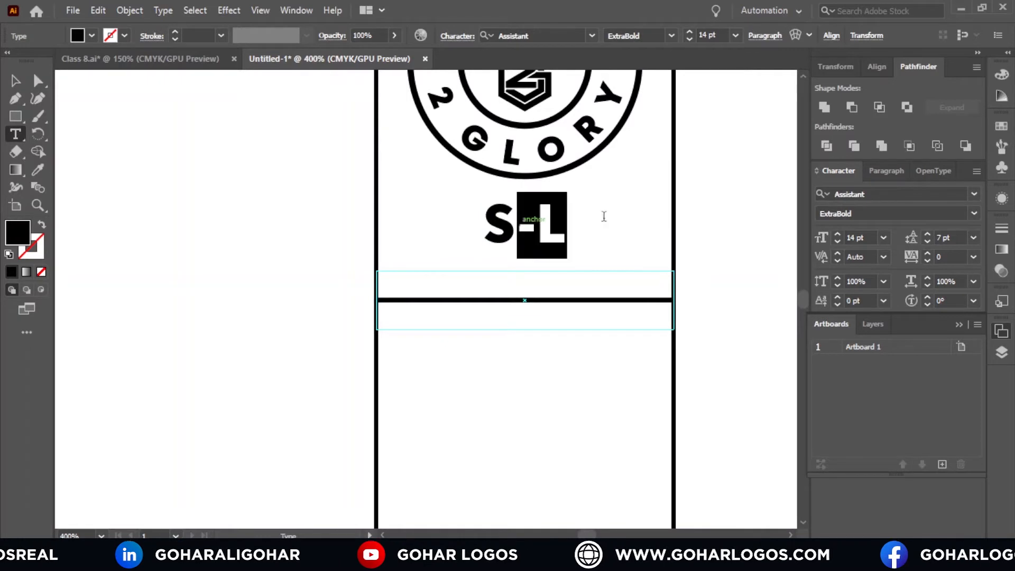
key("BackSpace")
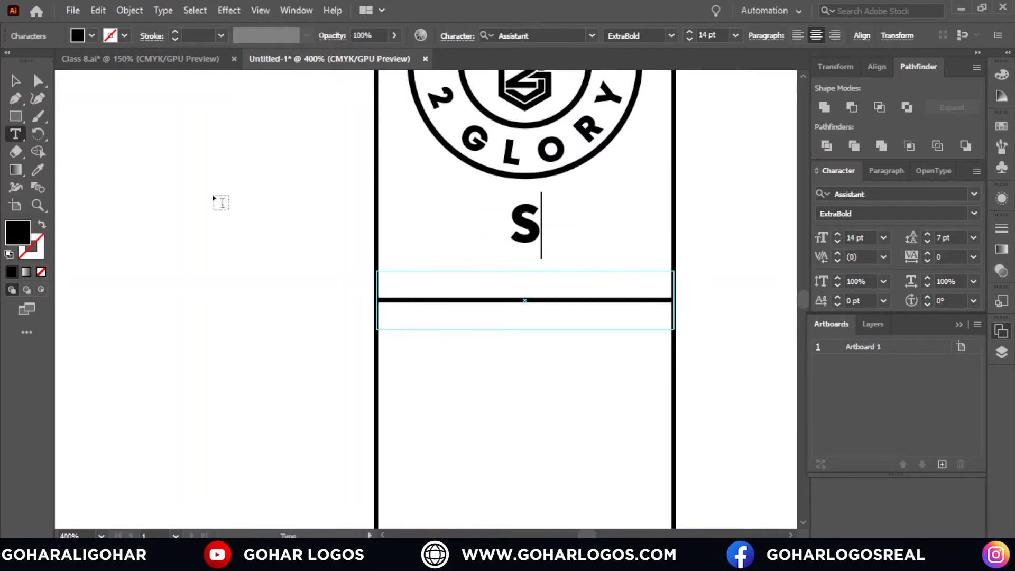
Step: Finish editing the size letter and examine the logo and size layout in the tag's upper panel
left_click(14, 82)
left_click(210, 222)
scroll(535, 235, "down", 2)
scroll(529, 227, "down", 1)
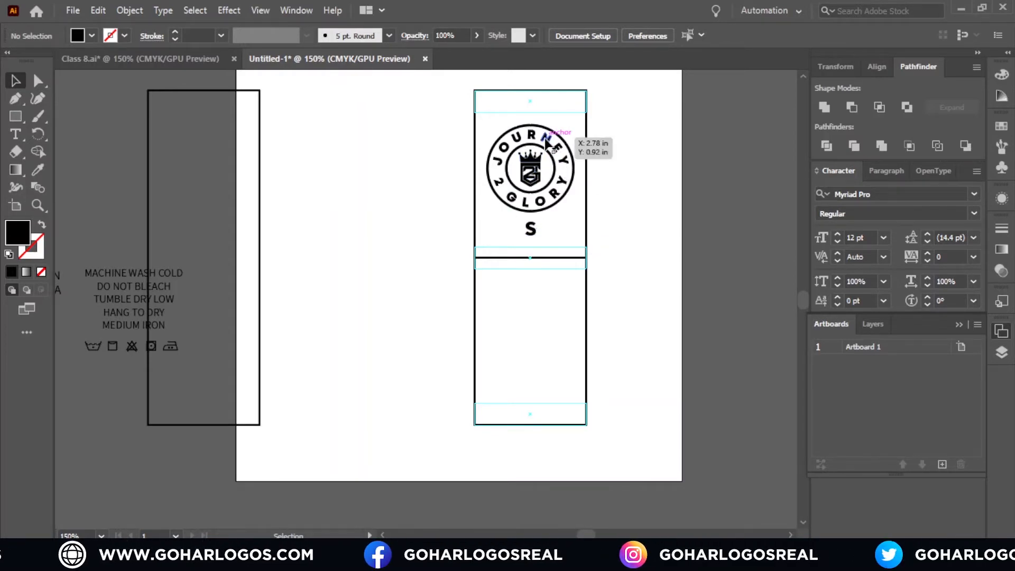
scroll(545, 139, "up", 2)
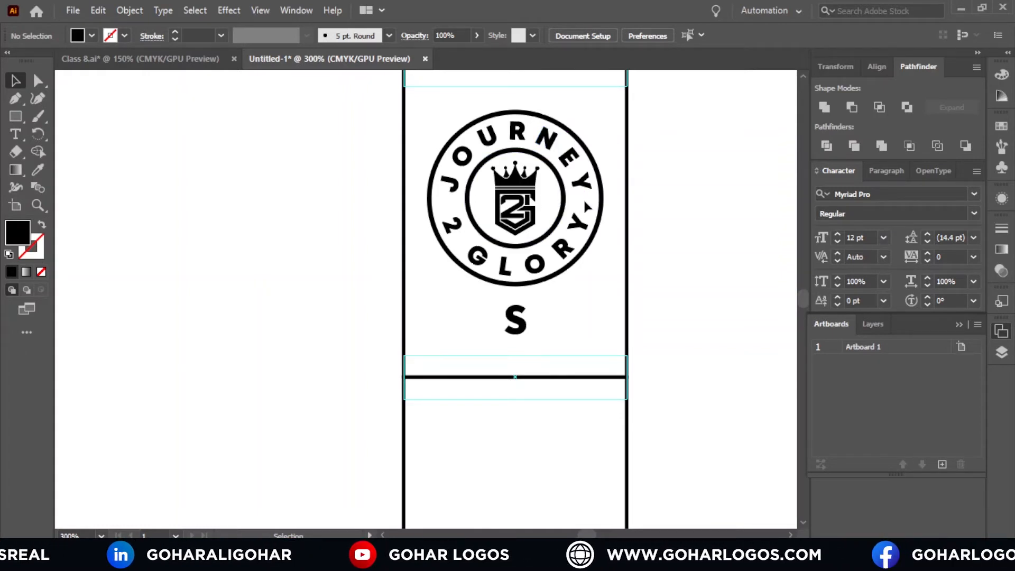
scroll(602, 235, "down", 2)
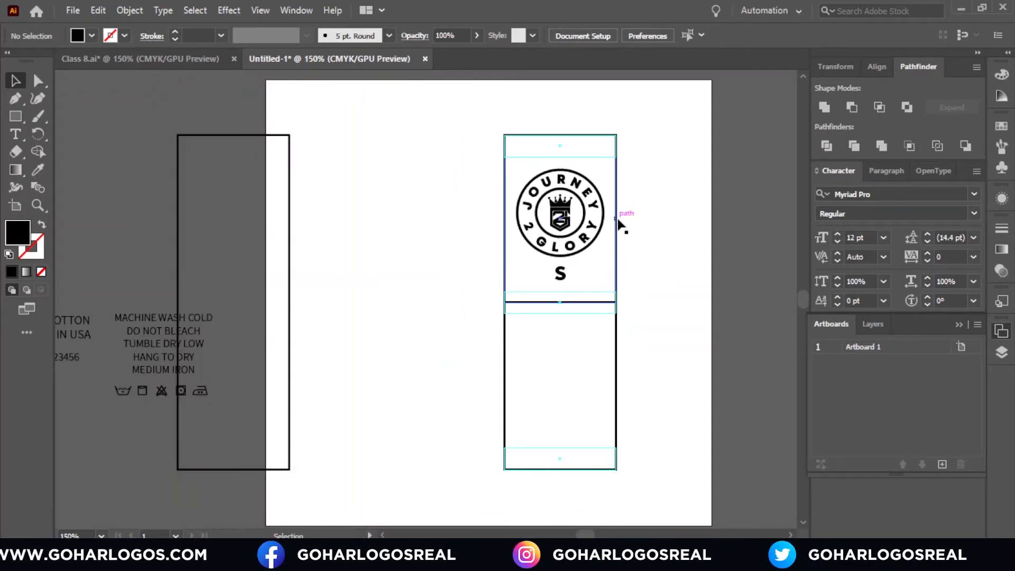
left_click_drag(618, 219, 644, 208)
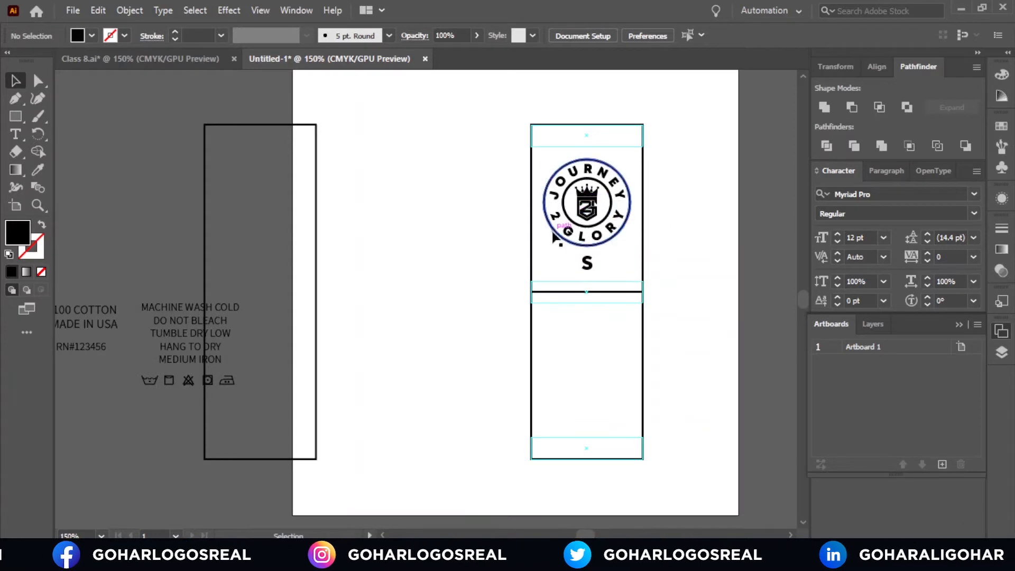
Step: Place the 100 COTTON and MADE IN USA texts one beneath the other in the tag's lower panel, below the middle guide
scroll(542, 171, "down", 1)
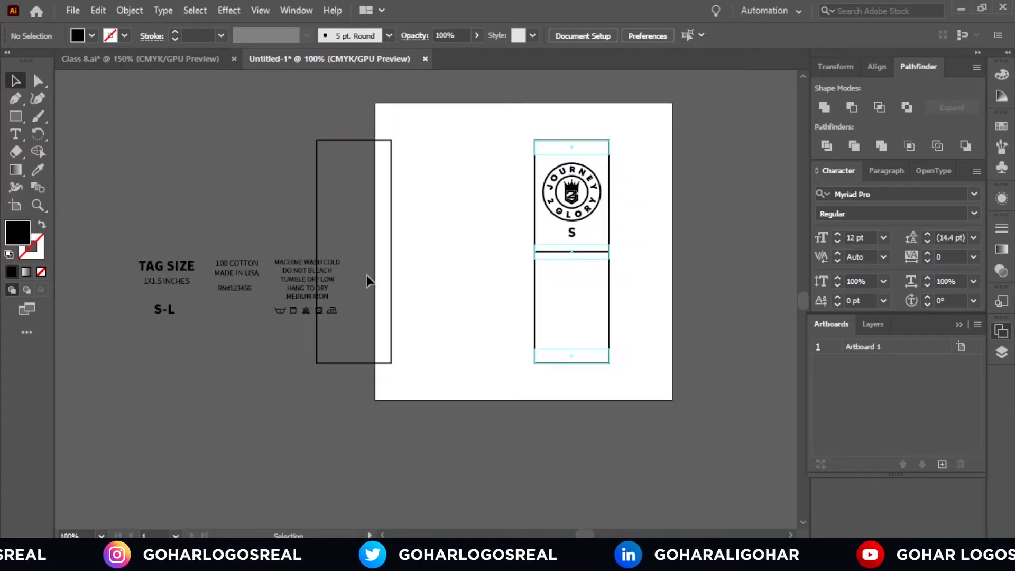
scroll(292, 291, "up", 1)
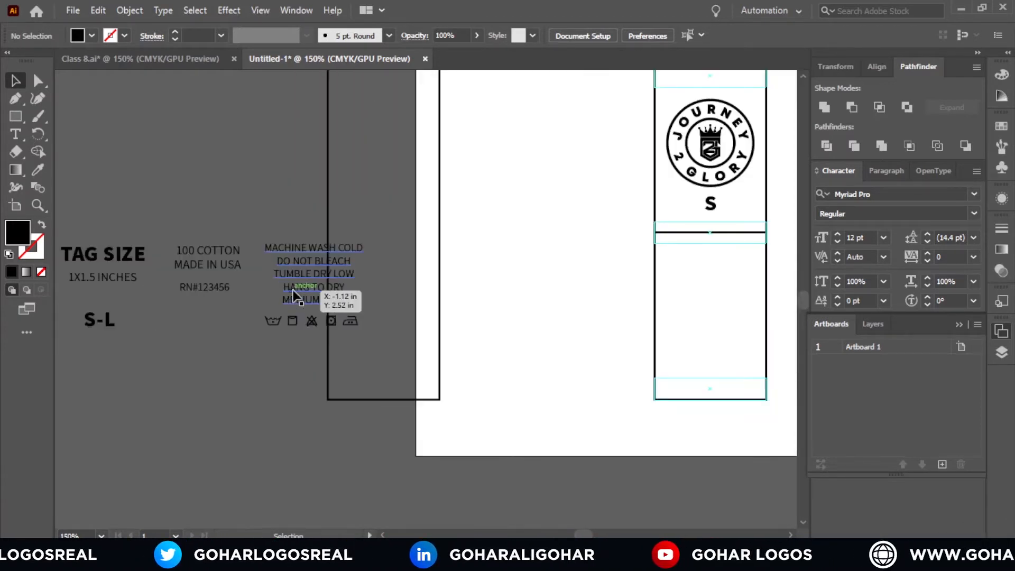
scroll(274, 286, "down", 1)
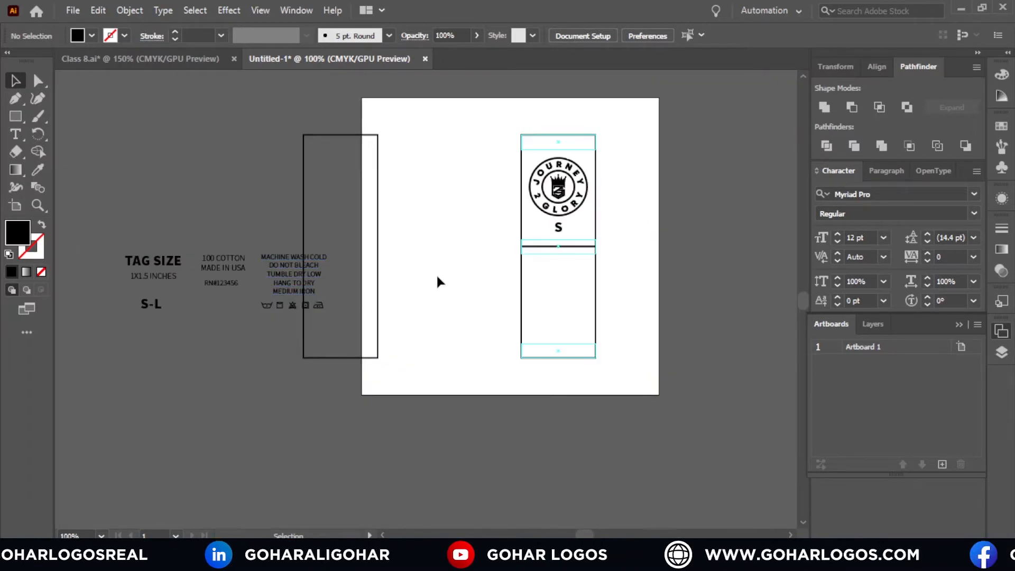
left_click_drag(236, 261, 571, 264)
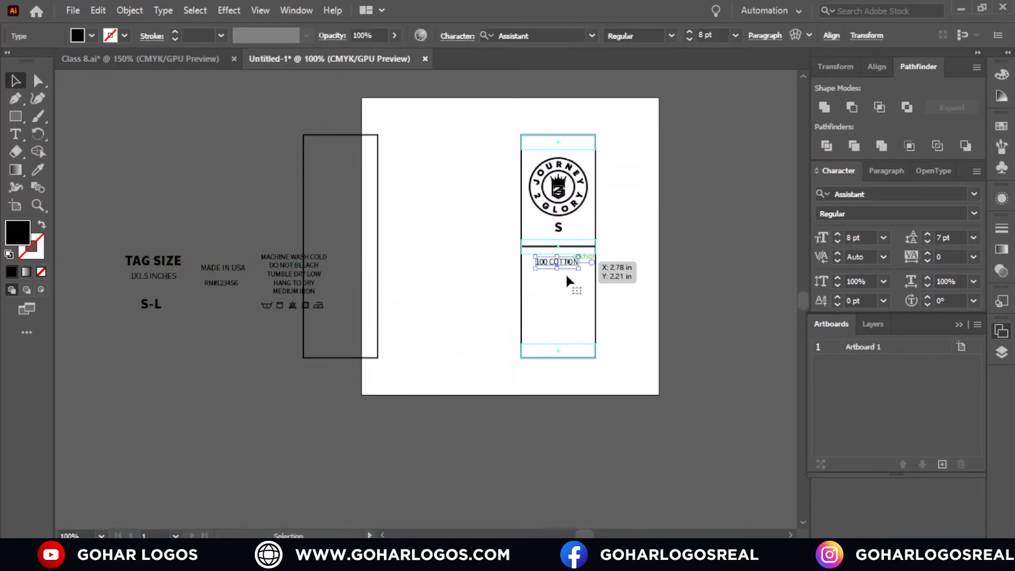
left_click(617, 259)
left_click_drag(223, 268, 557, 274)
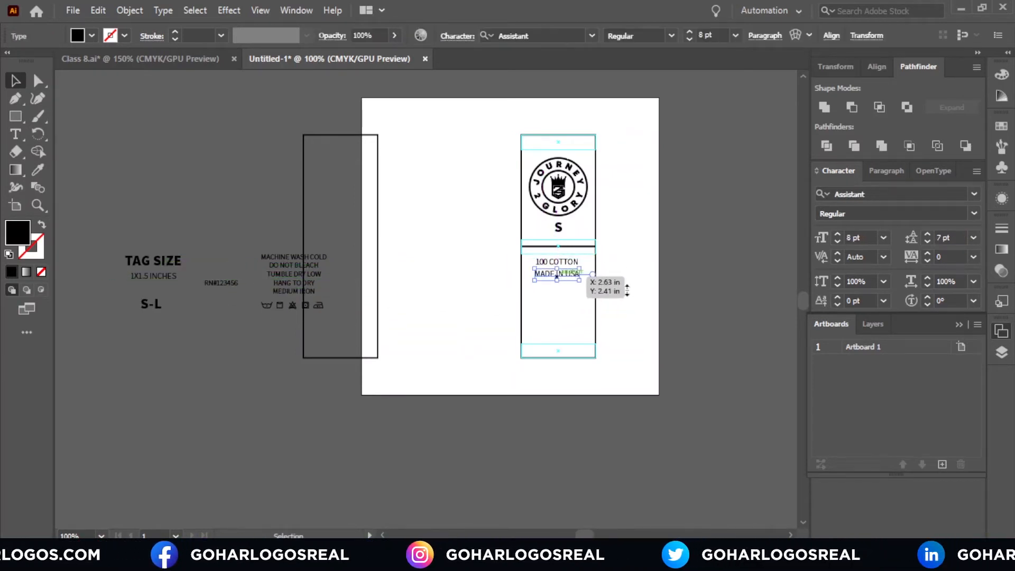
left_click(627, 283)
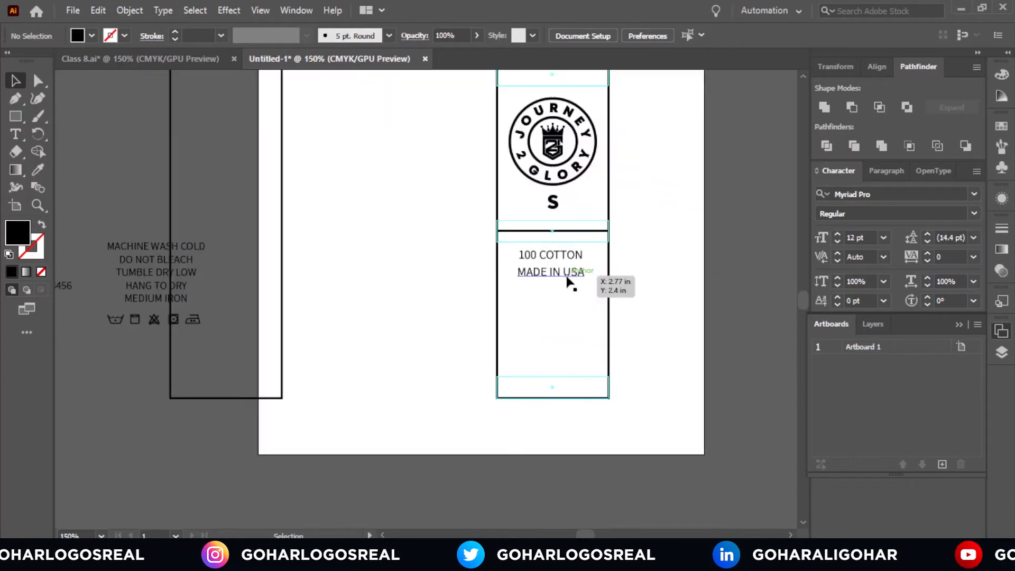
Step: Place the five-line care instructions text centred in the lower panel, beneath MADE IN USA
left_click_drag(275, 250, 541, 294)
scroll(611, 301, "up", 3)
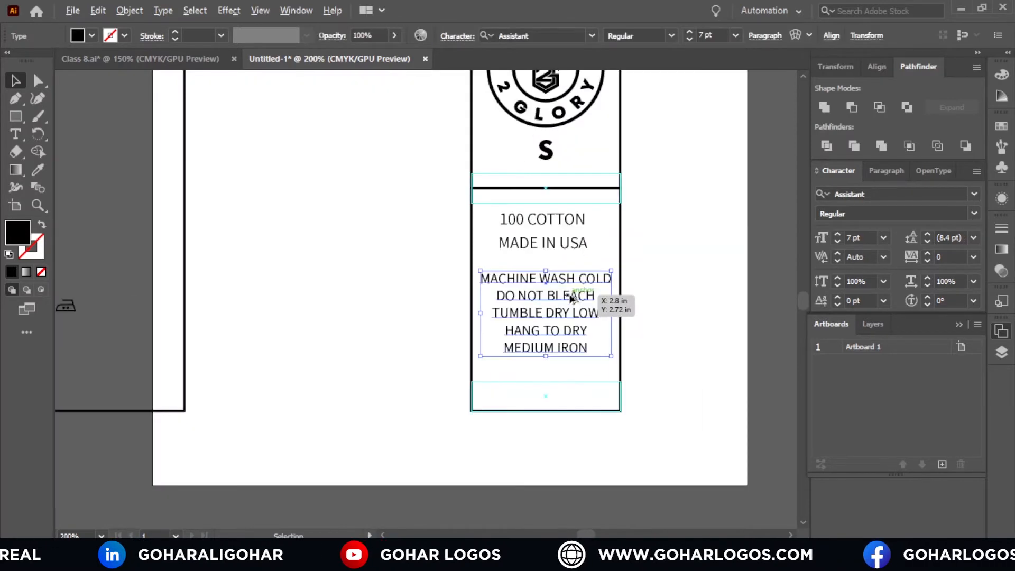
scroll(573, 300, "down", 2)
left_click(635, 292)
scroll(428, 219, "down", 1)
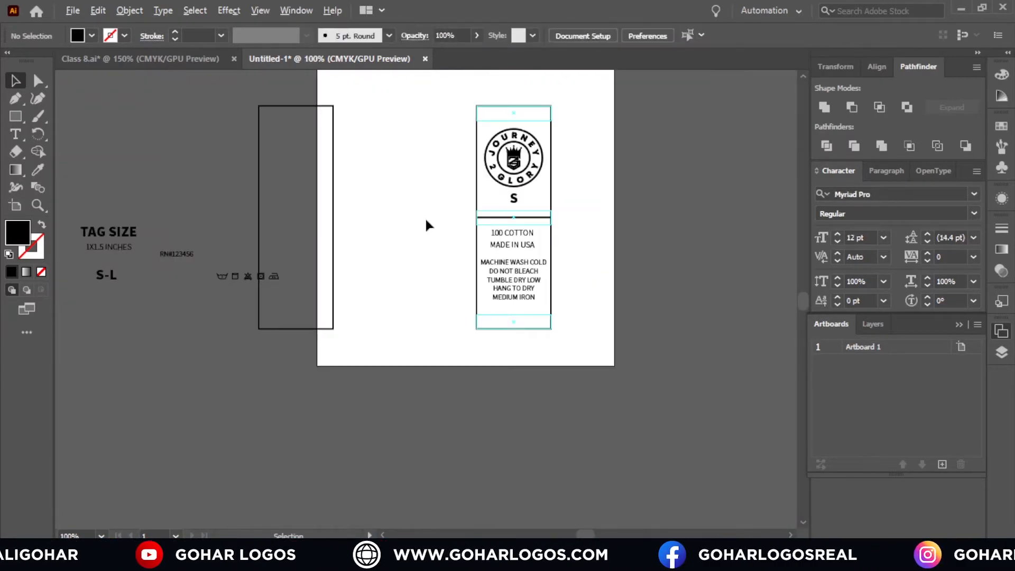
Step: Select the five laundry care symbols without the spare rectangle and place them in a row beneath the MEDIUM IRON line
left_click(268, 280)
left_click(278, 286)
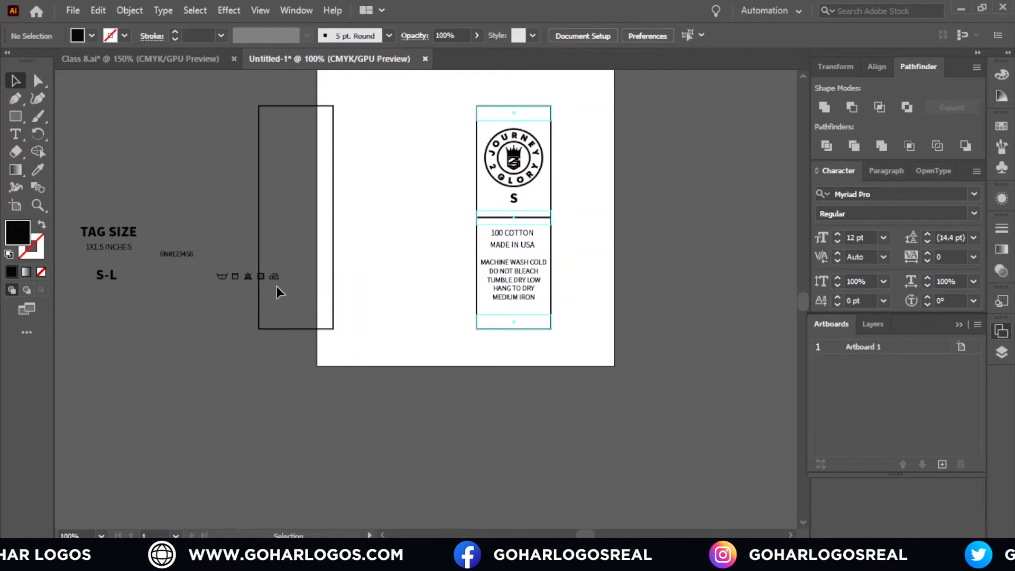
scroll(289, 267, "up", 1)
left_click(259, 286)
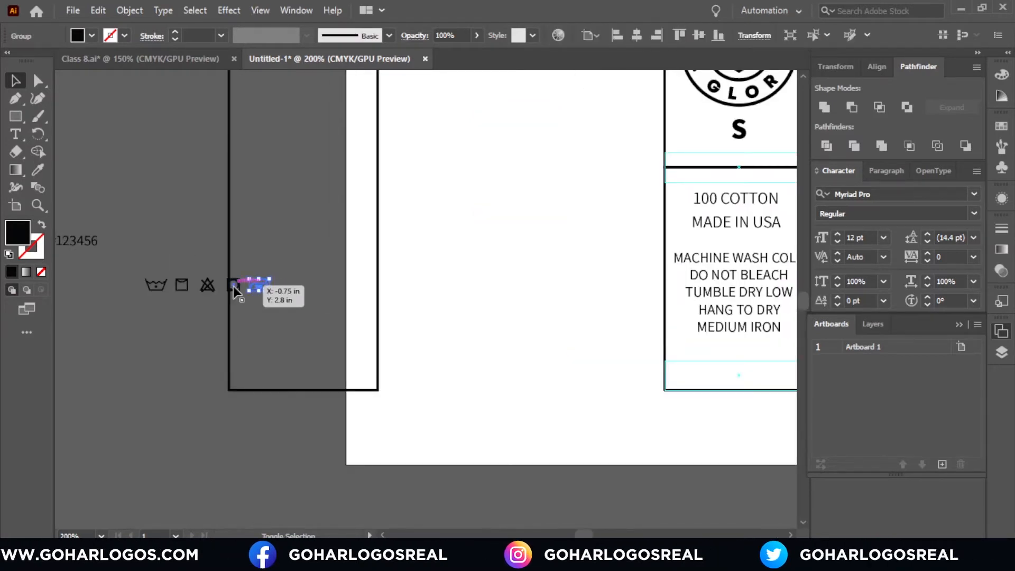
left_click(128, 267)
left_click_drag(128, 267, 328, 306)
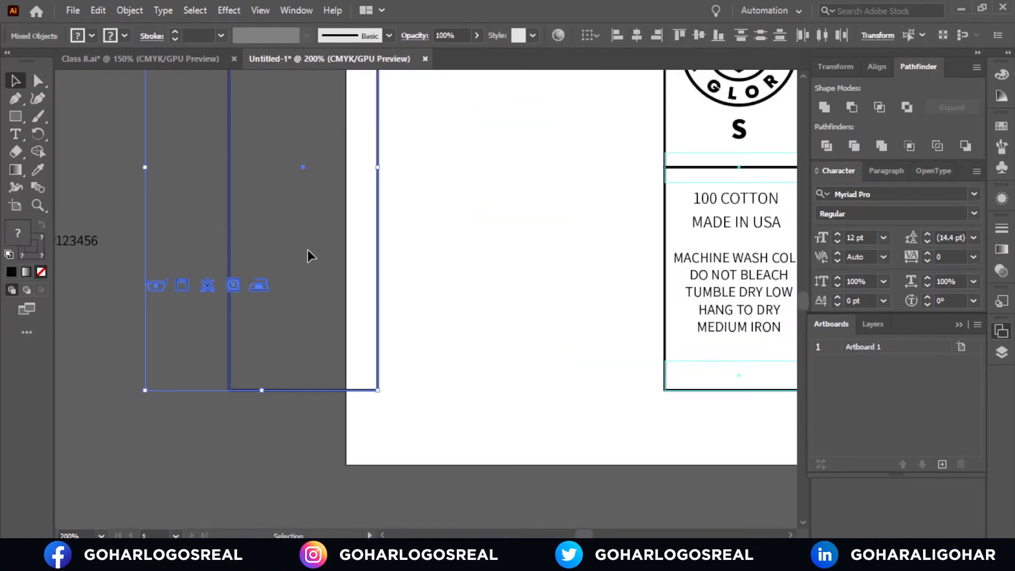
left_click(285, 209, "shift")
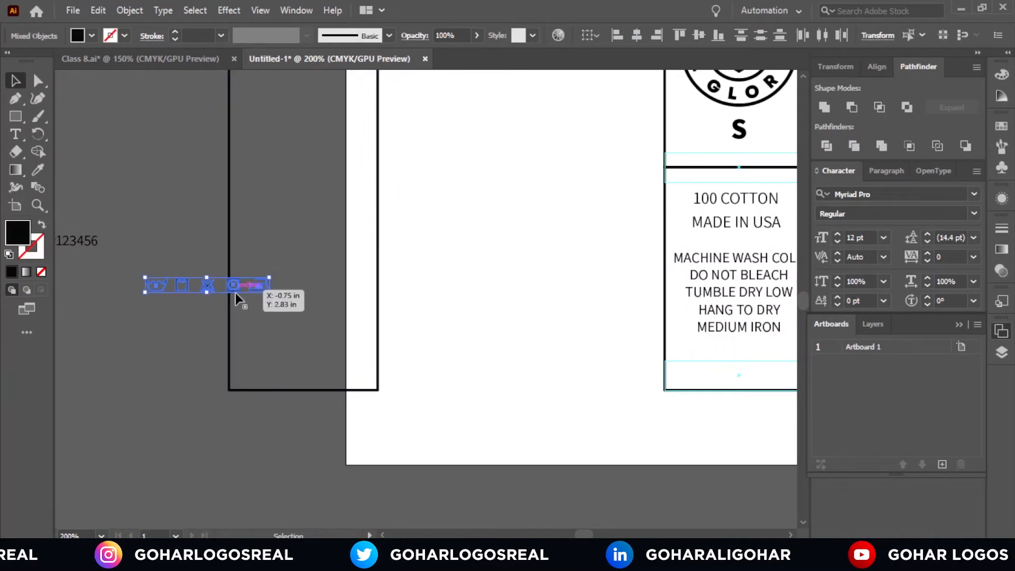
scroll(217, 287, "down", 1)
left_click_drag(218, 287, 629, 336)
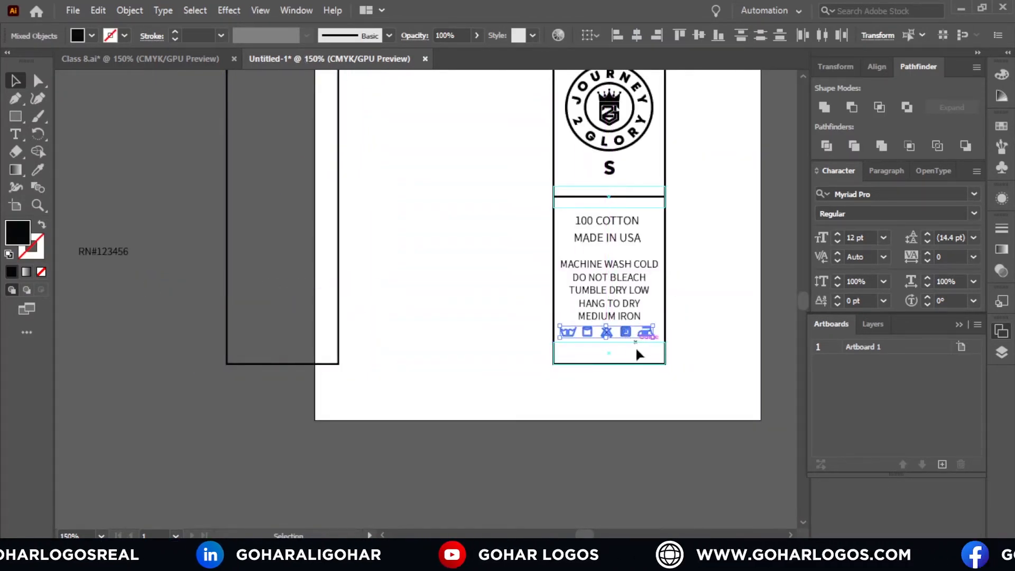
scroll(648, 348, "up", 2)
scroll(649, 348, "up", 2)
scroll(656, 316, "down", 3)
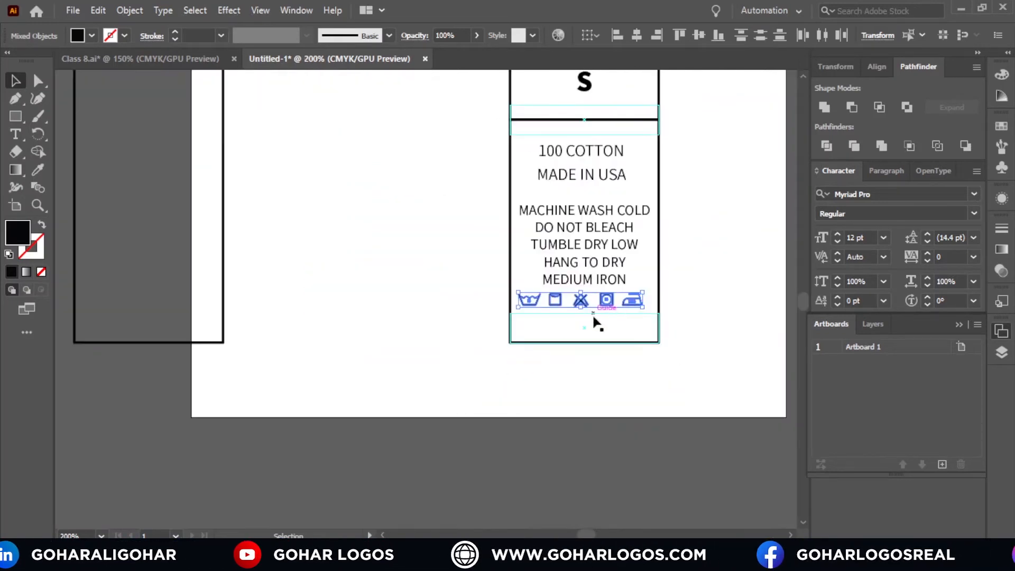
scroll(579, 189, "up", 1)
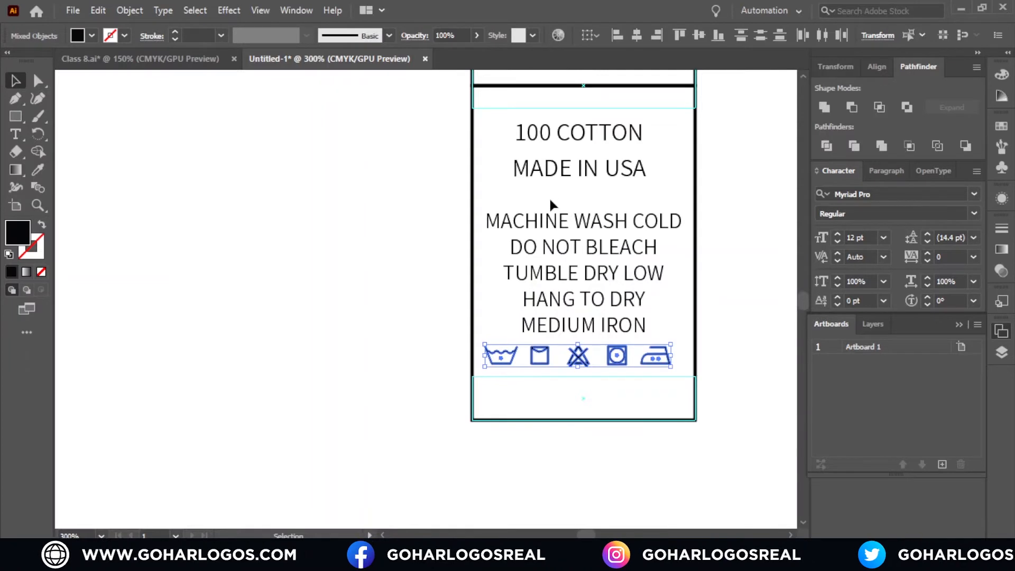
Step: Move the care instructions up directly beneath MADE IN USA and raise the row of laundry symbols to sit beneath them
left_click(580, 200)
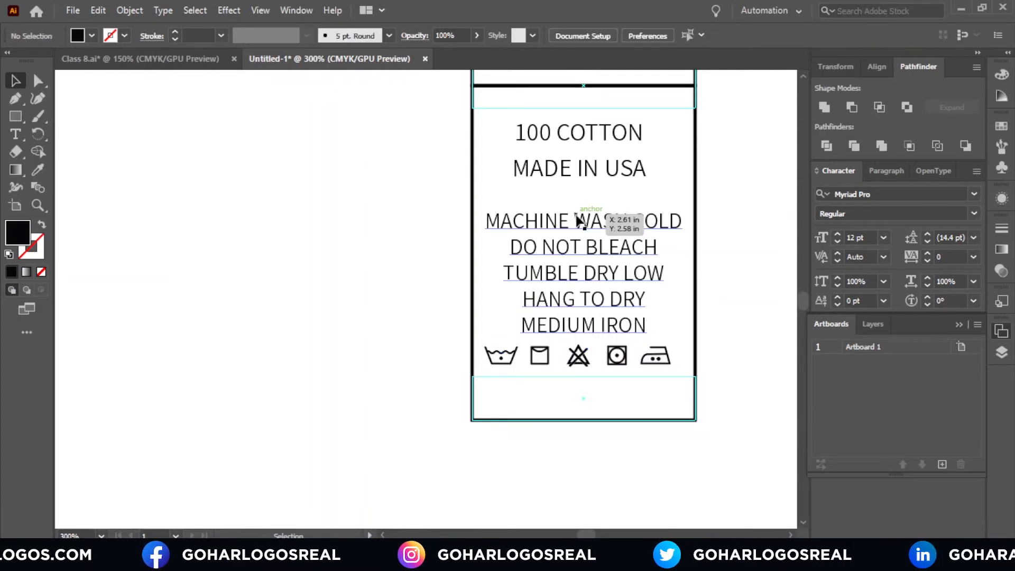
left_click_drag(577, 220, 578, 194)
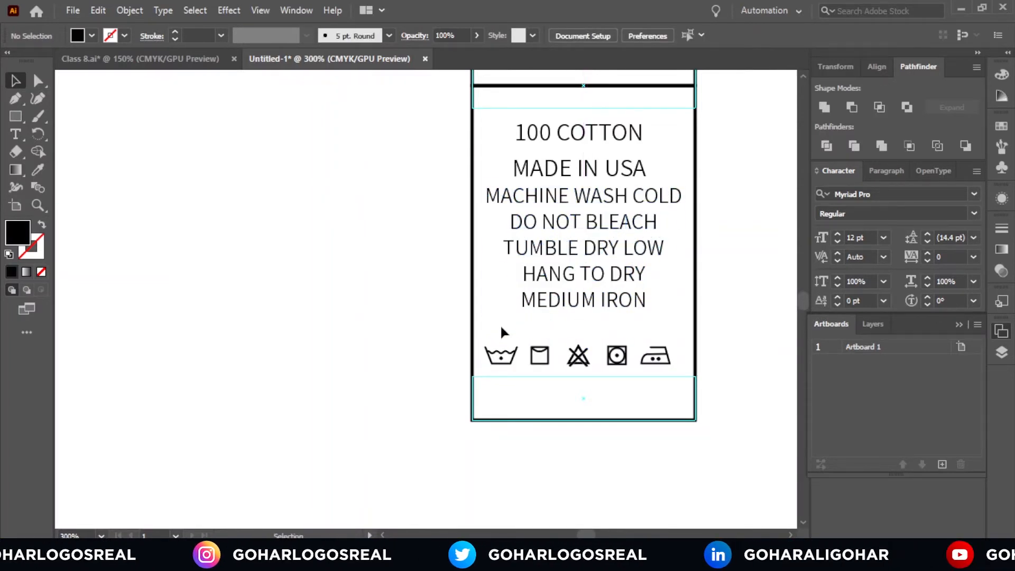
left_click(672, 358)
left_click_drag(654, 359, 657, 334)
left_click(721, 311)
key("ctrl+1")
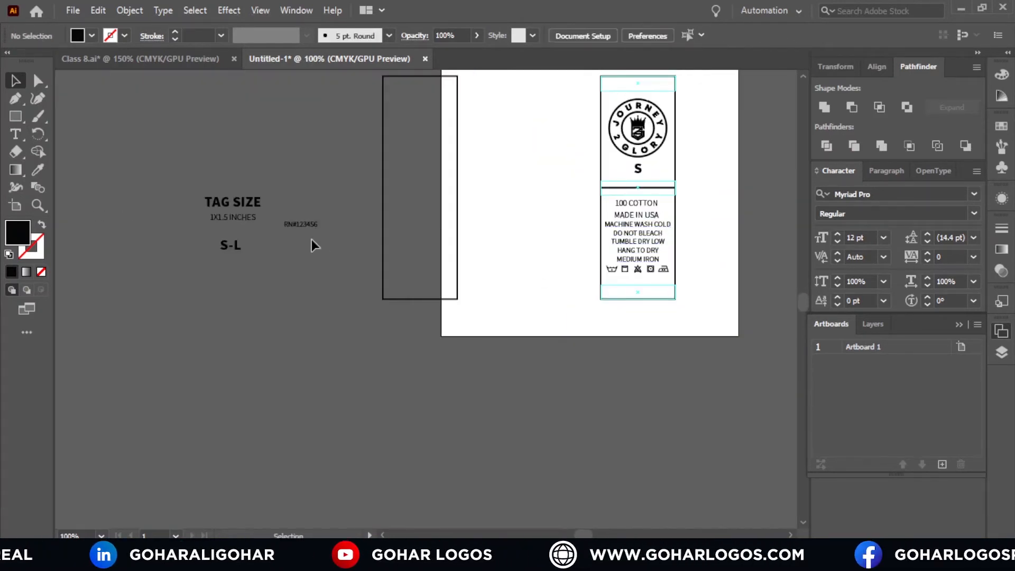
Step: Place the RN number text centred beneath the laundry symbols, just above the bottom margin guide
scroll(311, 237, "up", 2)
left_click_drag(317, 262, 152, 288)
scroll(165, 271, "down", 1)
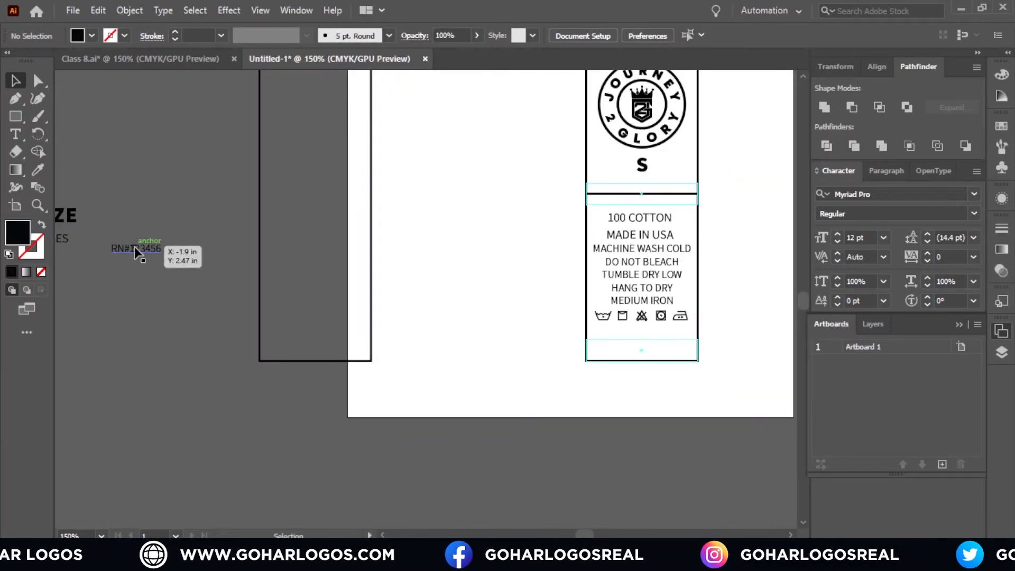
left_click_drag(137, 247, 652, 331)
scroll(644, 324, "up", 5)
scroll(531, 302, "down", 5)
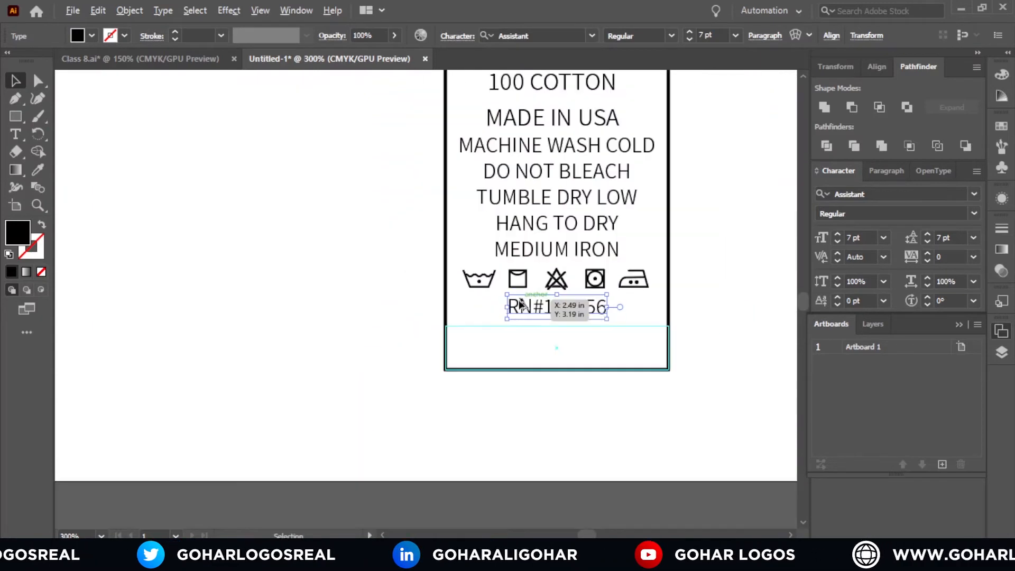
left_click(629, 308)
Step: Move the spare empty tag rectangle completely off the artboard, to the left of it
scroll(628, 309, "down", 1)
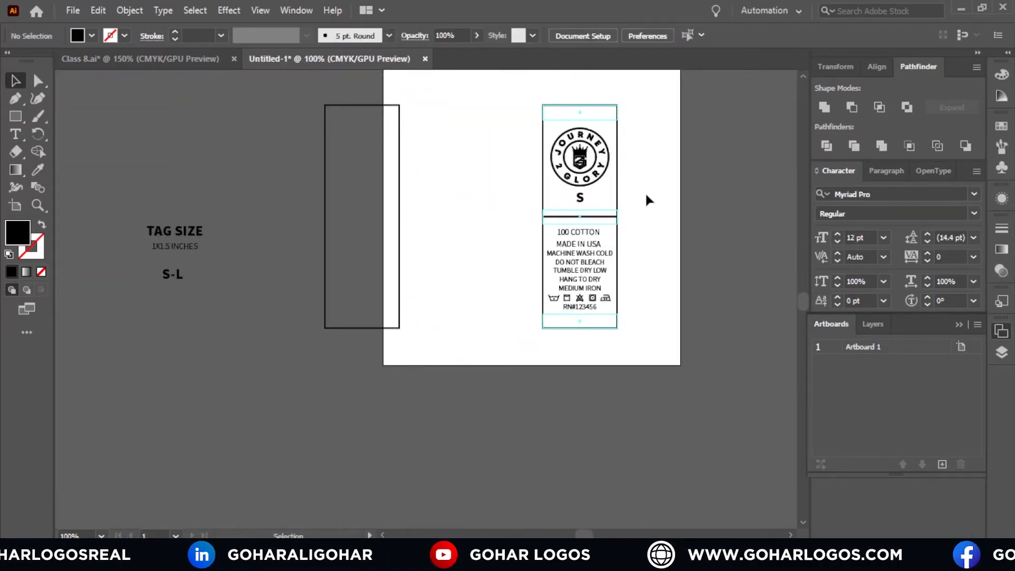
scroll(643, 195, "up", 1)
scroll(664, 252, "up", 1)
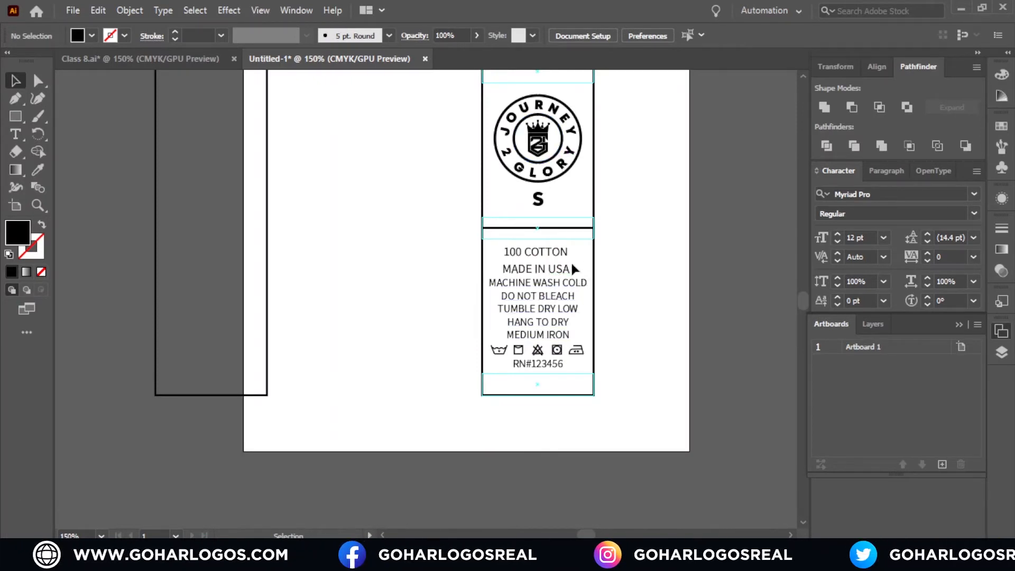
scroll(639, 248, "down", 1)
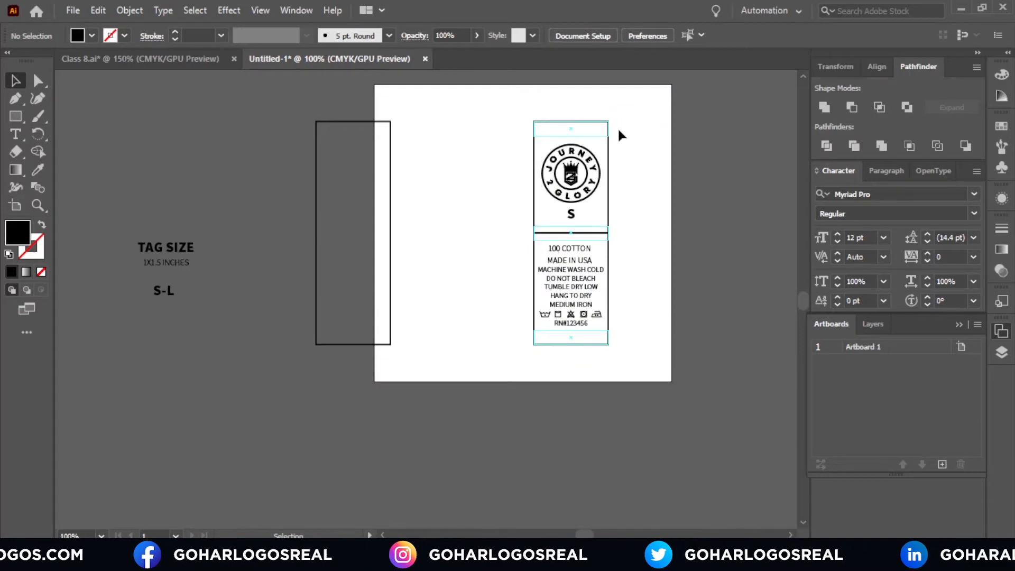
left_click_drag(392, 172, 495, 167)
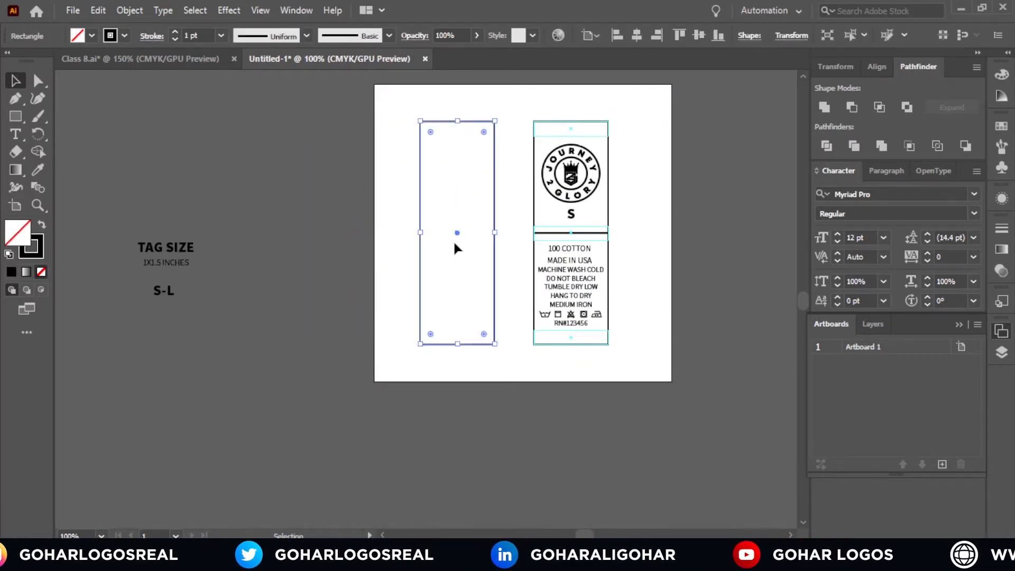
left_click_drag(418, 176, 243, 183)
left_click(425, 186)
Step: Move the complete tag with its guides, logo and texts horizontally to the left part of the artboard
left_click_drag(609, 338, 626, 385)
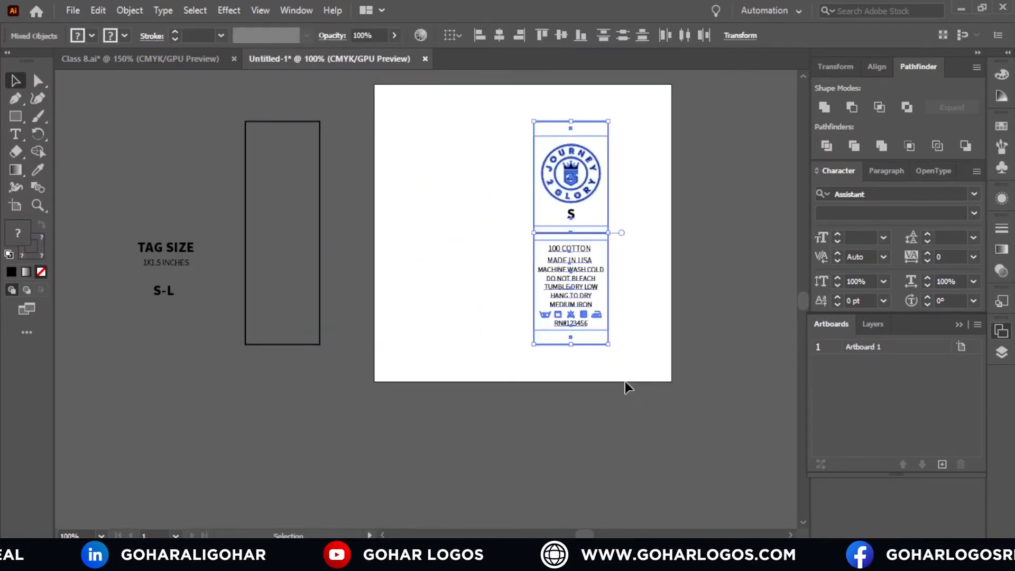
left_click_drag(561, 183, 470, 184)
left_click(540, 186)
scroll(517, 184, "up", 1)
scroll(519, 187, "down", 1)
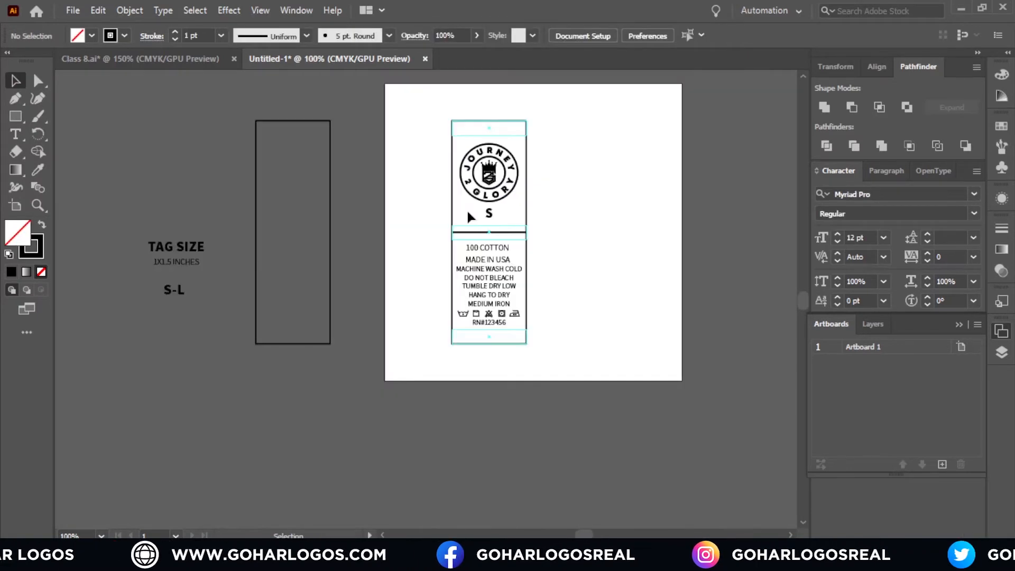
Step: Add the text "Sew in Space" on the artboard to the right of the tag's top margin area
scroll(517, 179, "up", 1)
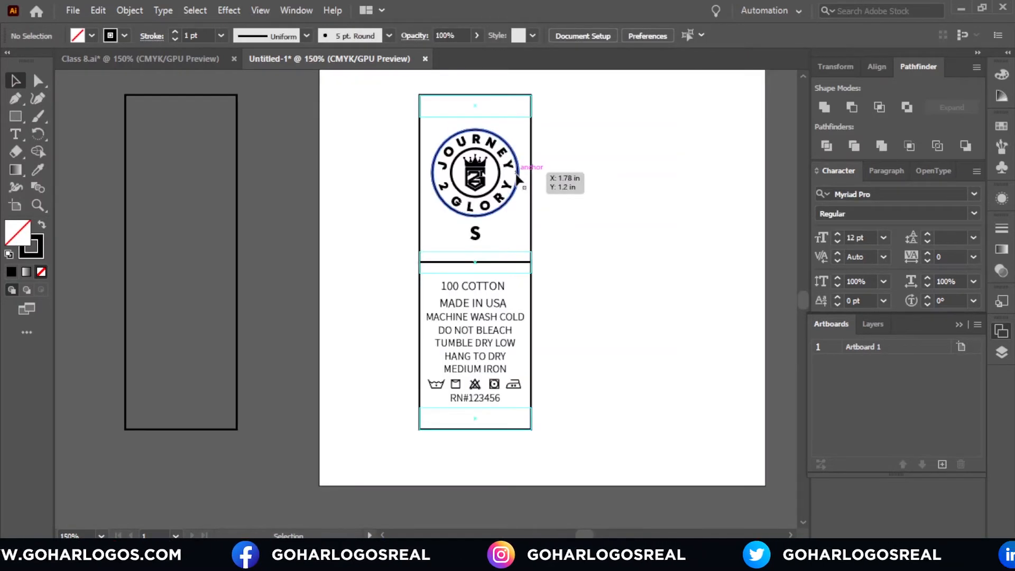
left_click(19, 134)
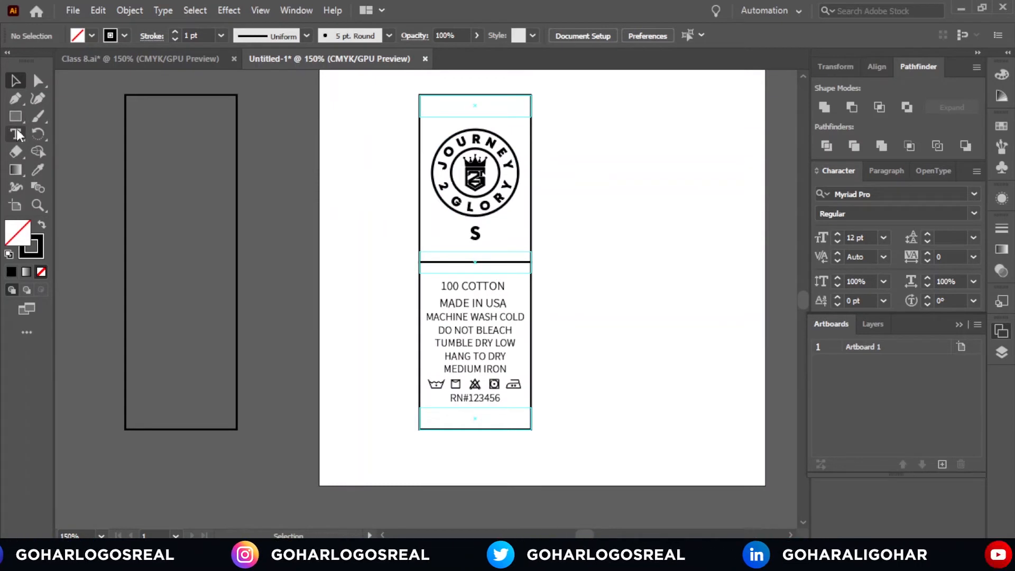
left_click(582, 105)
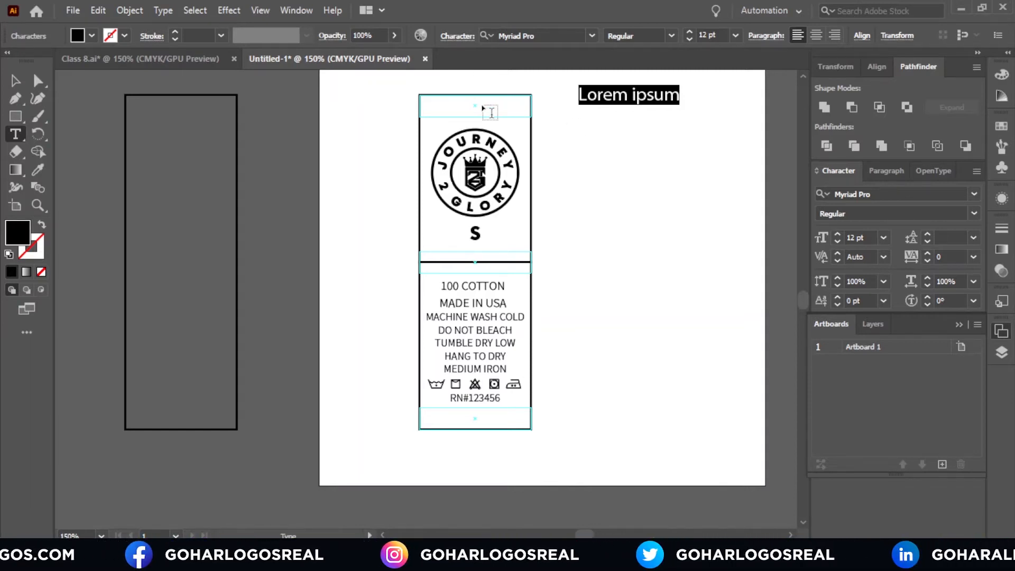
type("Sew ")
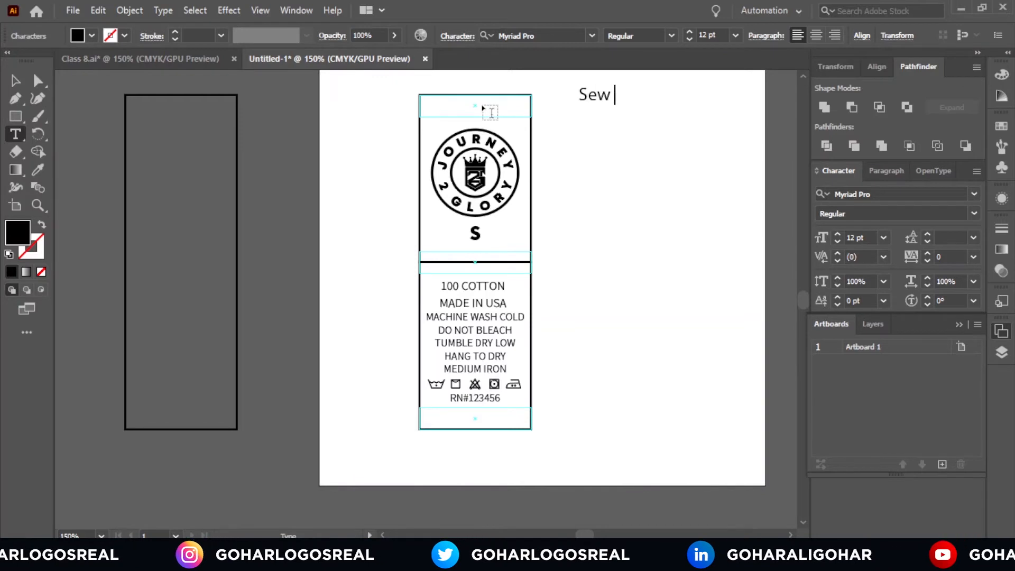
type("Ub")
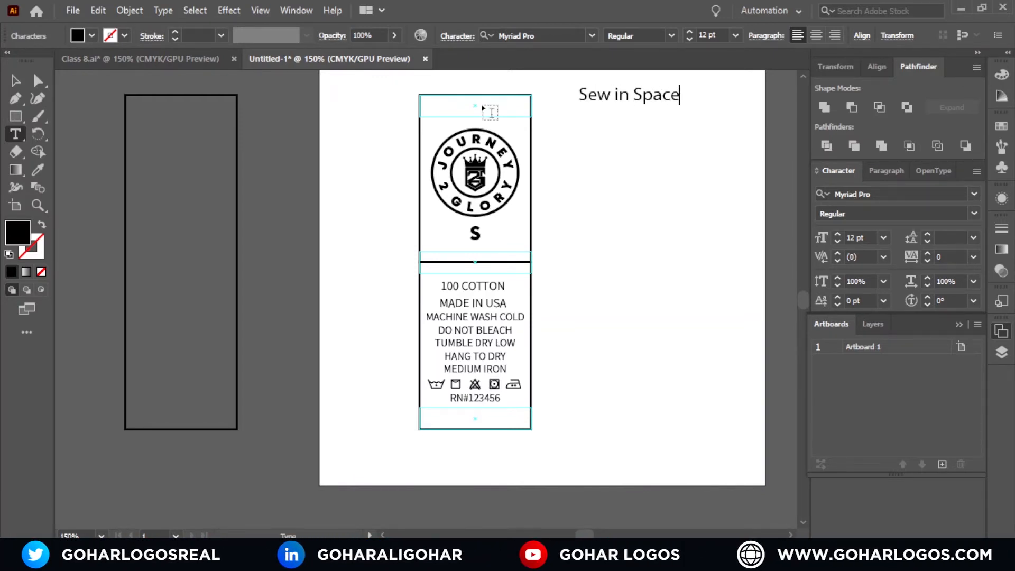
Step: Scale the "Sew in Space" text down to 8 pt and place it closer to the tag, level with the top margin area
left_click(15, 81)
left_click_drag(660, 106, 651, 112)
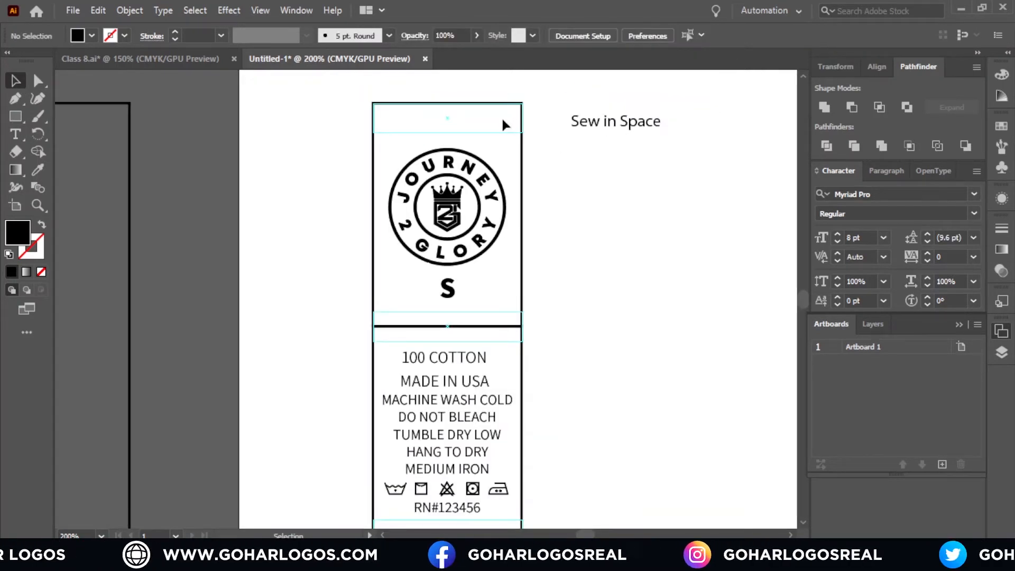
scroll(576, 139, "up", 1)
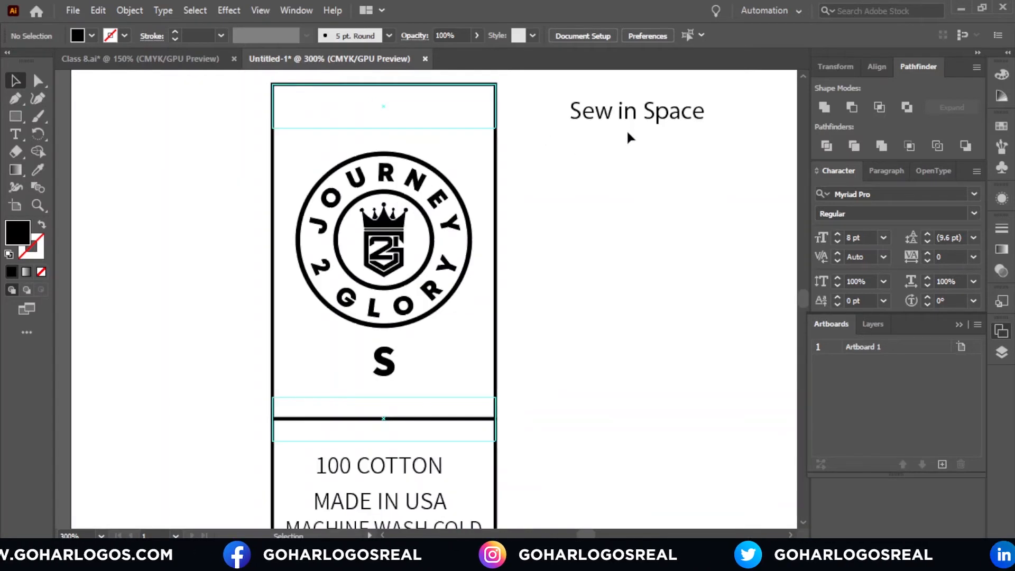
left_click_drag(622, 129, 608, 120)
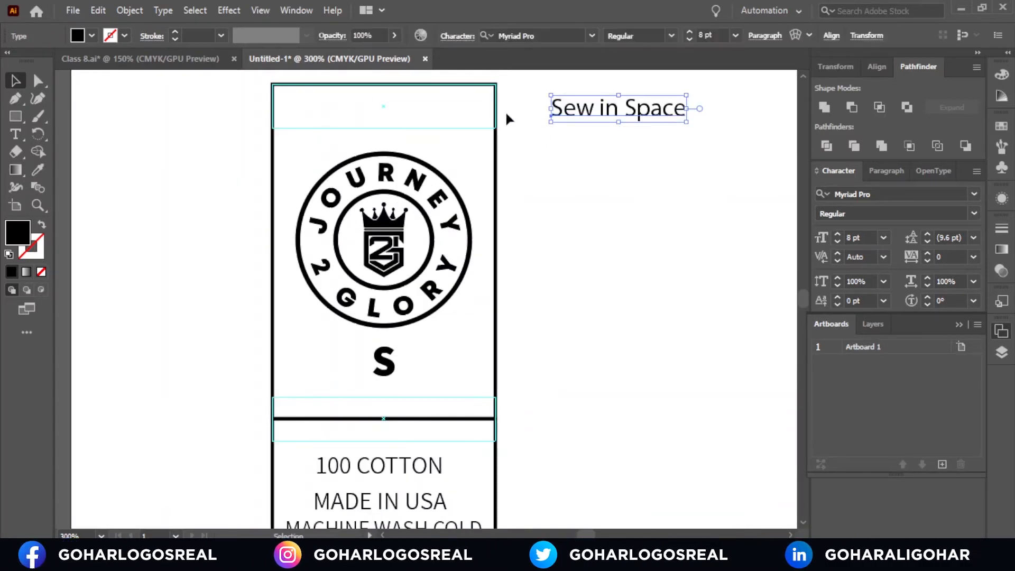
Step: Duplicate the "Sew in Space" label straight down so the copy sits level with the tag's middle fold line
scroll(585, 151, "down", 2)
left_click_drag(609, 228, 601, 182)
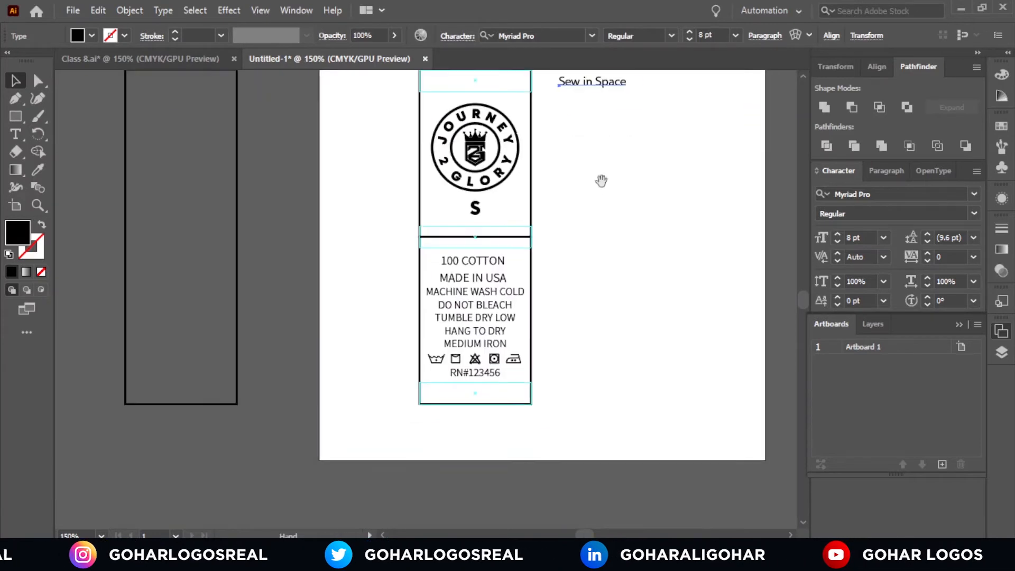
left_click(598, 142)
left_click_drag(596, 92, 599, 244)
left_click(628, 308)
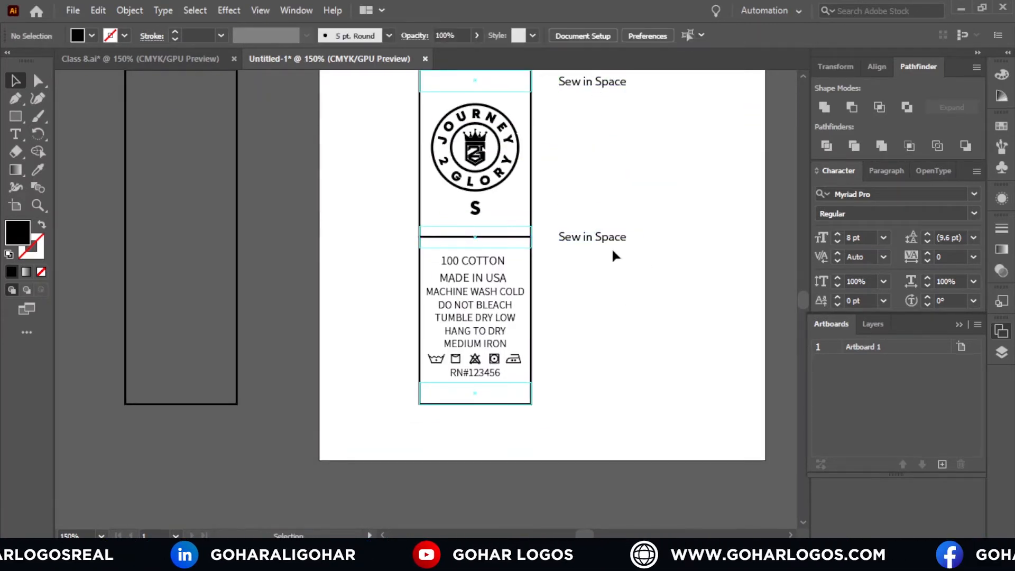
Step: Replace the text of the label beside the fold line with "Fold"
scroll(608, 253, "up", 3)
left_click(16, 134)
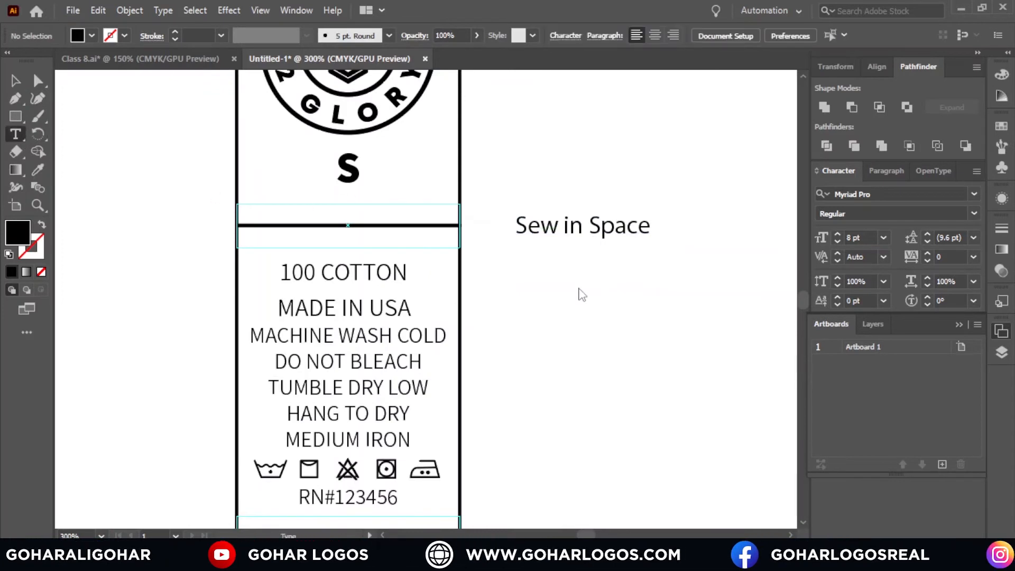
left_click_drag(647, 225, 513, 241)
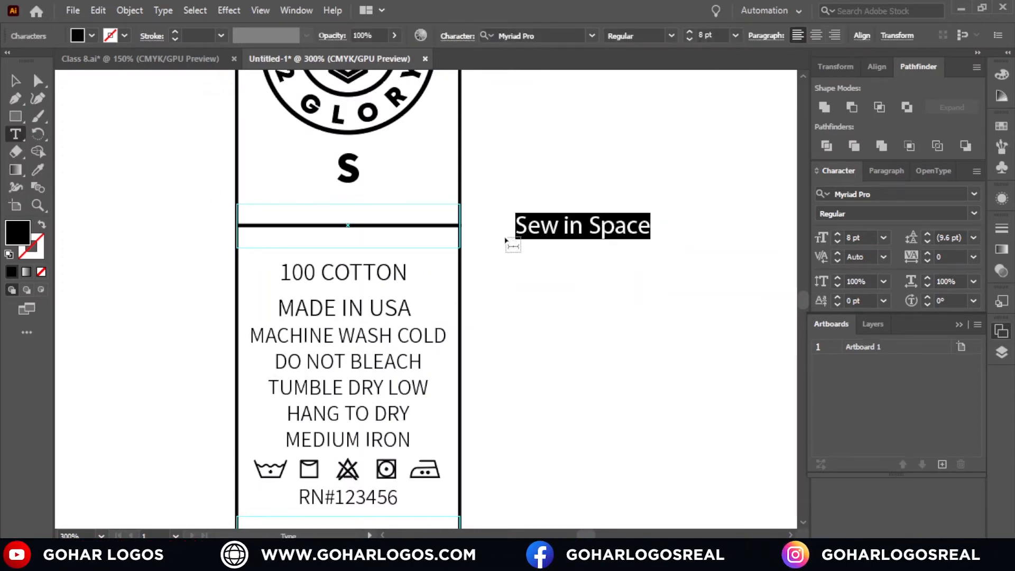
type("Fold")
key("Escape")
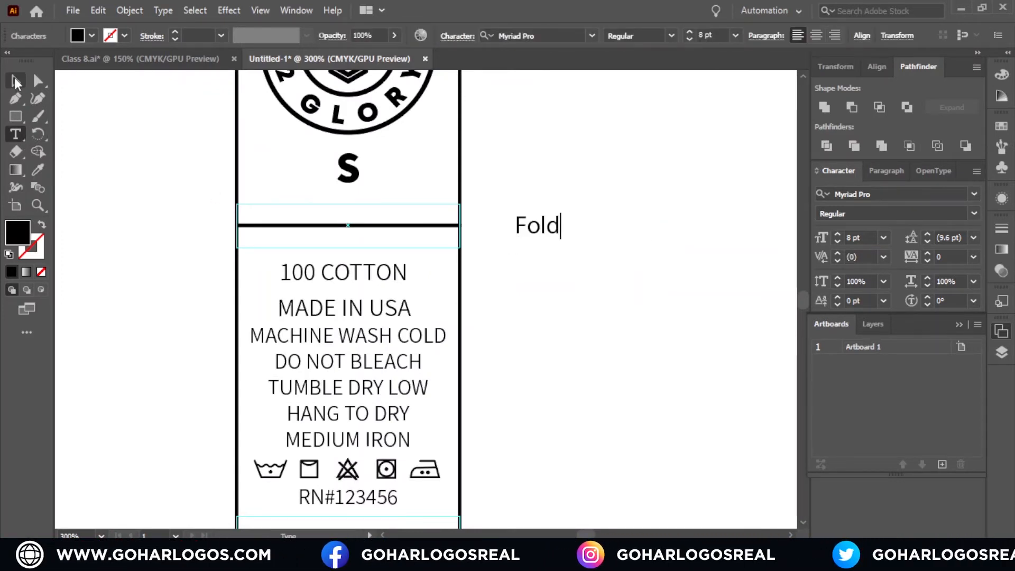
left_click(533, 363)
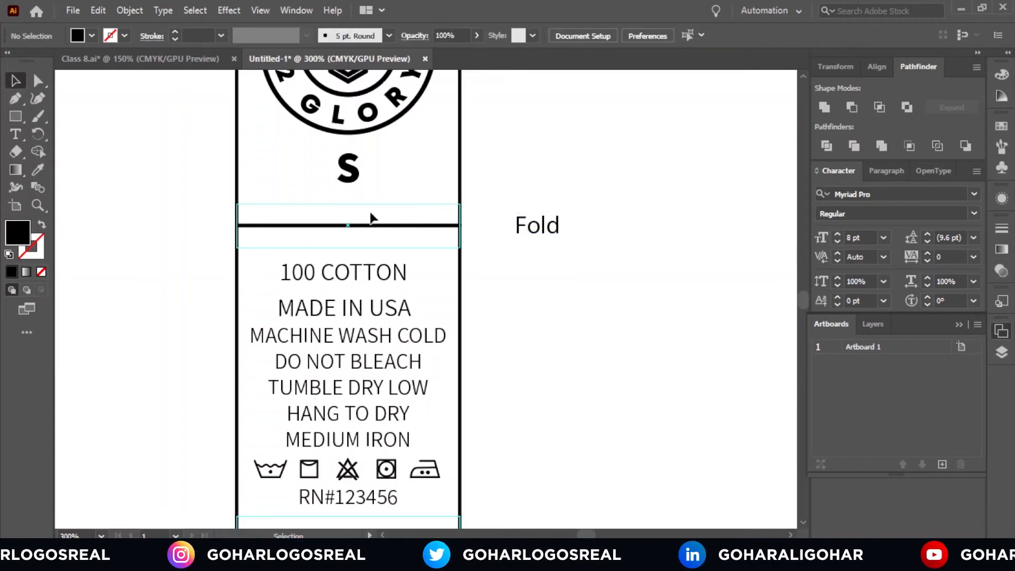
Step: Duplicate the upper "Sew in Space" label straight down beside the tag's bottom margin area
scroll(547, 185, "down", 3)
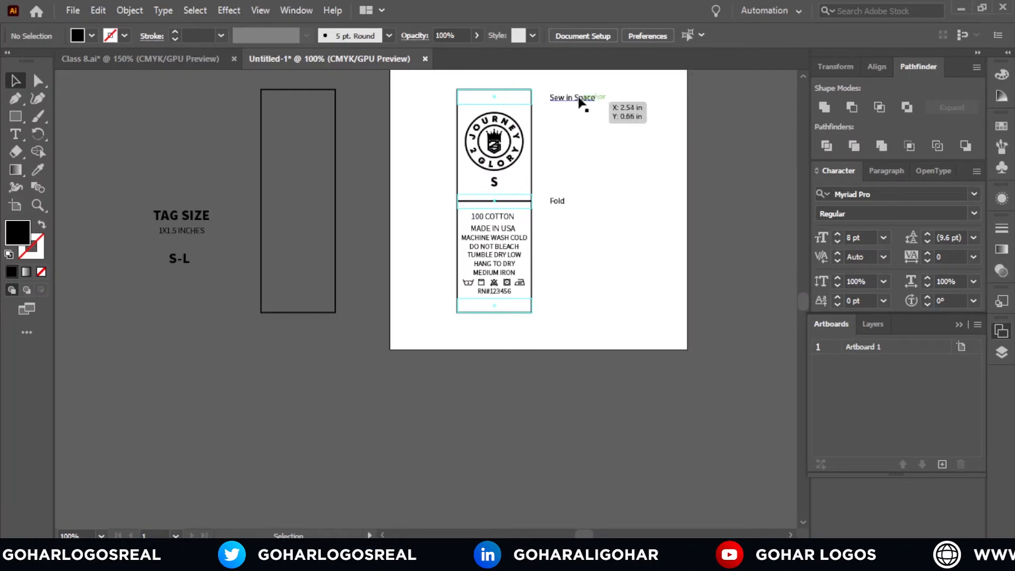
left_click_drag(581, 100, 583, 310)
scroll(572, 327, "up", 3)
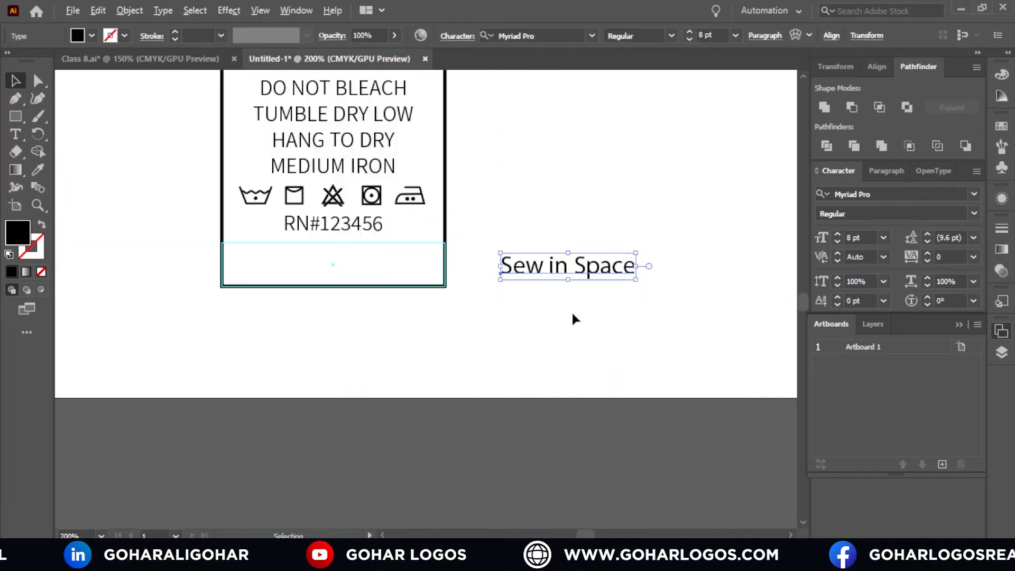
left_click(571, 309)
scroll(569, 301, "down", 4)
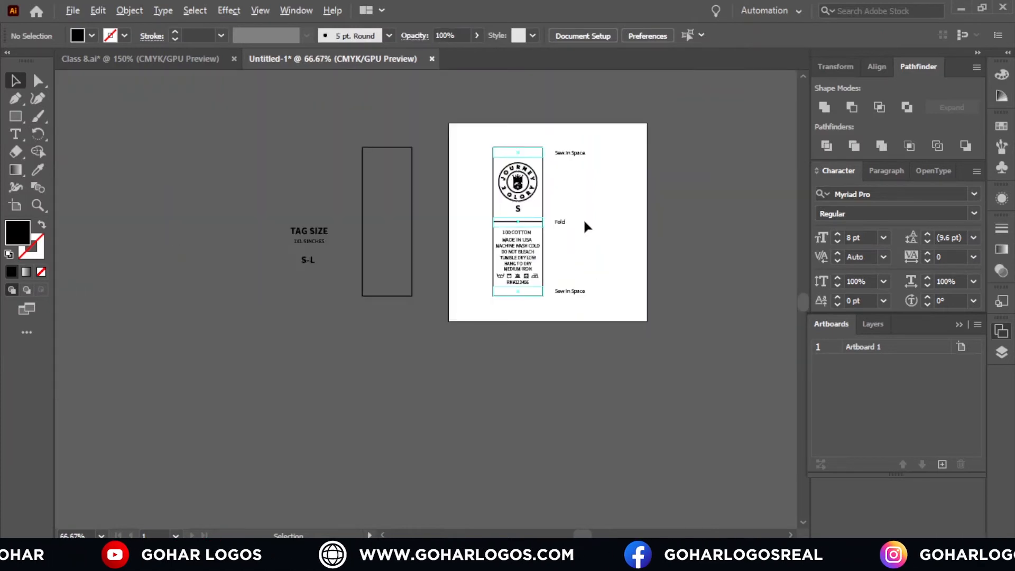
Step: Duplicate the "Fold" label upward to beside the logo and change the copy's text to "Front"
scroll(585, 224, "up", 3)
scroll(582, 223, "down", 2)
scroll(569, 218, "up", 2)
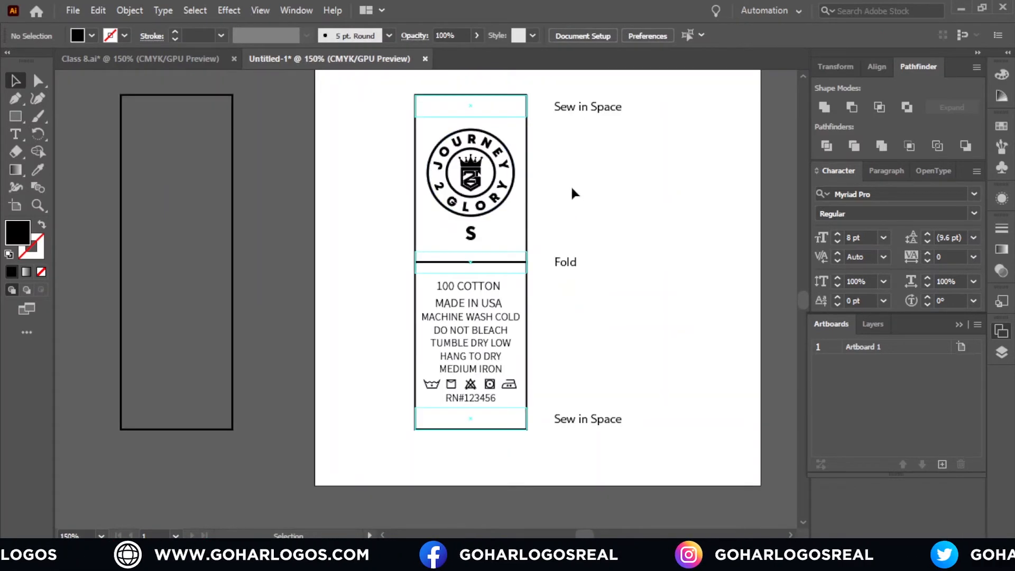
left_click_drag(568, 251, 562, 182)
left_click(15, 134)
type("ront")
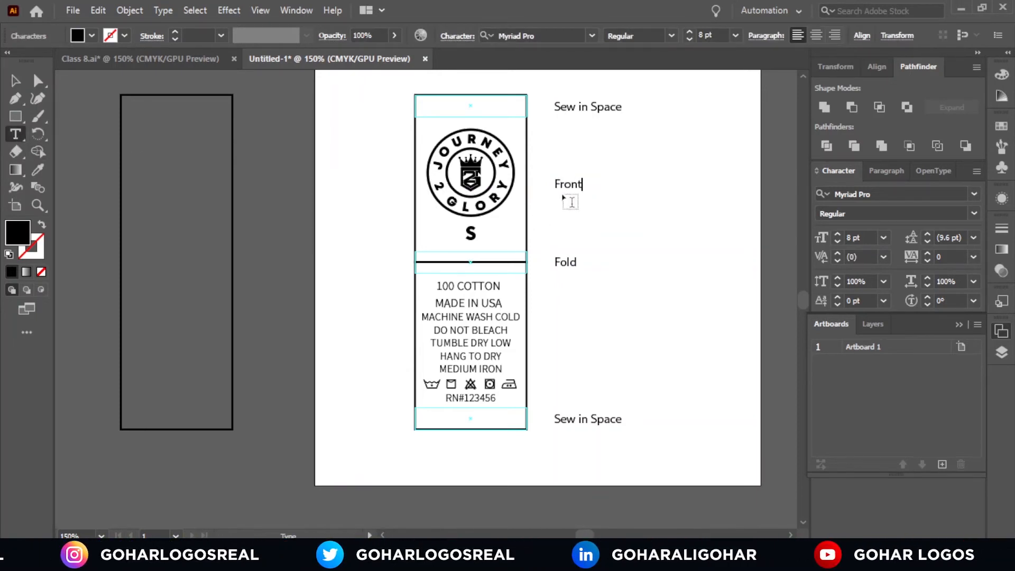
key("Escape")
left_click(639, 231)
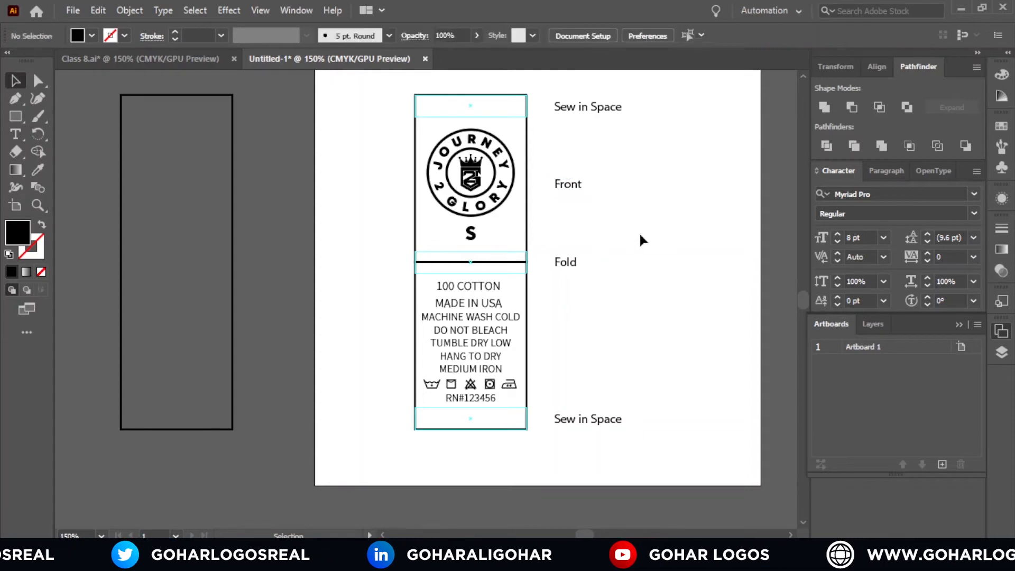
Step: Duplicate the "Front" label down beside the care instructions and change the copy's text to "Back"
left_click_drag(584, 185, 541, 347)
left_click(16, 134)
type("Back")
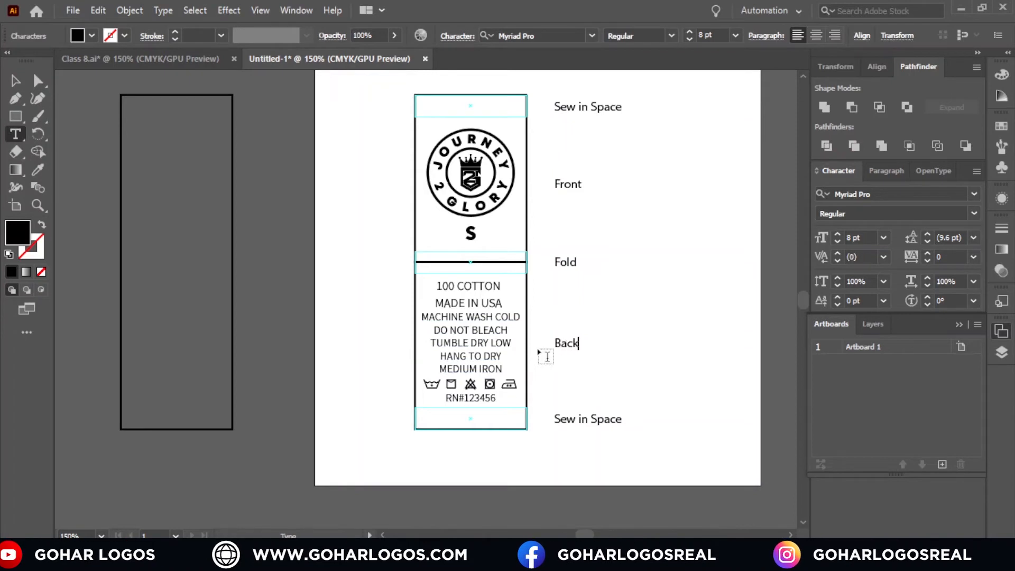
key("Escape")
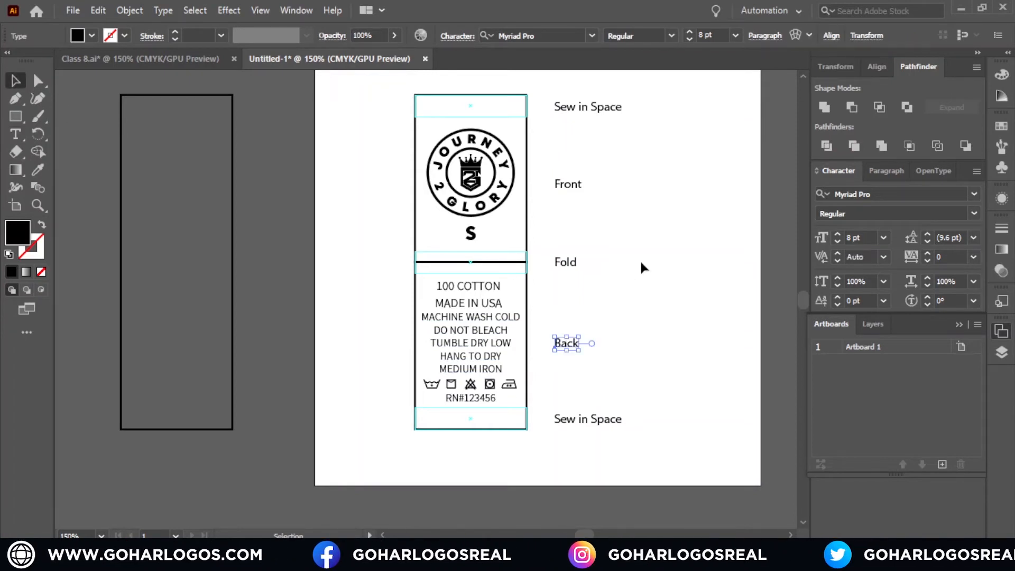
left_click(640, 259)
Step: Move all five annotation labels together horizontally to the right, leaving room for leader lines beside the tag
key("ctrl+1")
scroll(631, 251, "up", 1)
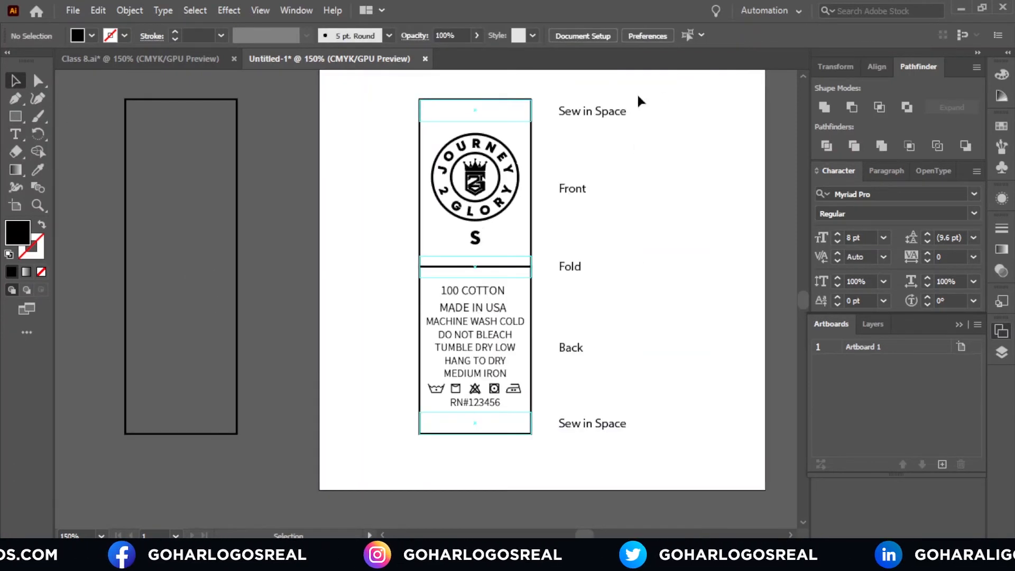
left_click_drag(586, 93, 577, 476)
left_click_drag(571, 348, 631, 349)
left_click(707, 333)
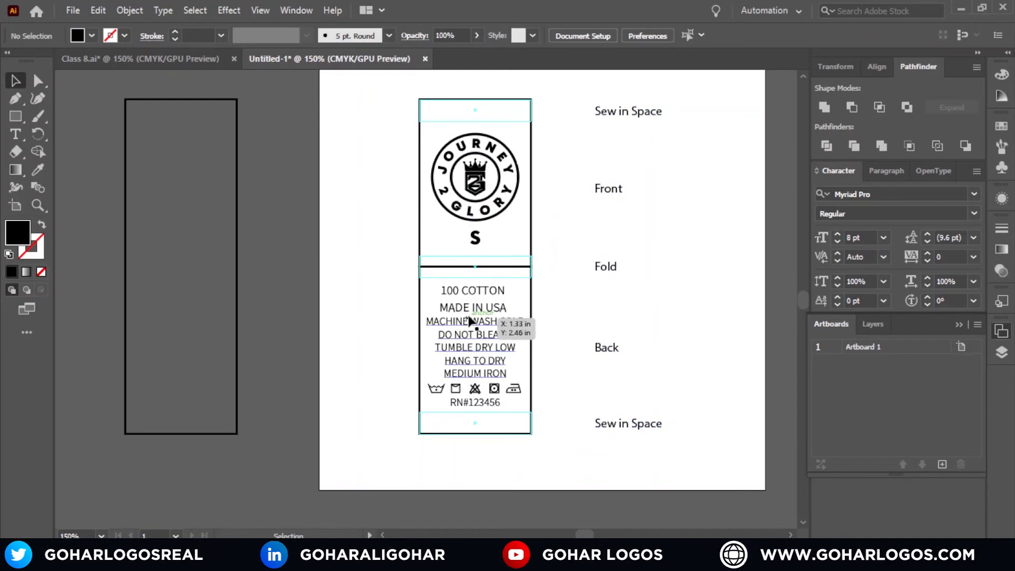
Step: Draw a short horizontal line between the tag's top margin and the upper "Sew in Space" label, with a black 1 pt stroke and no fill
left_click(15, 117)
left_click_drag(16, 119, 101, 196)
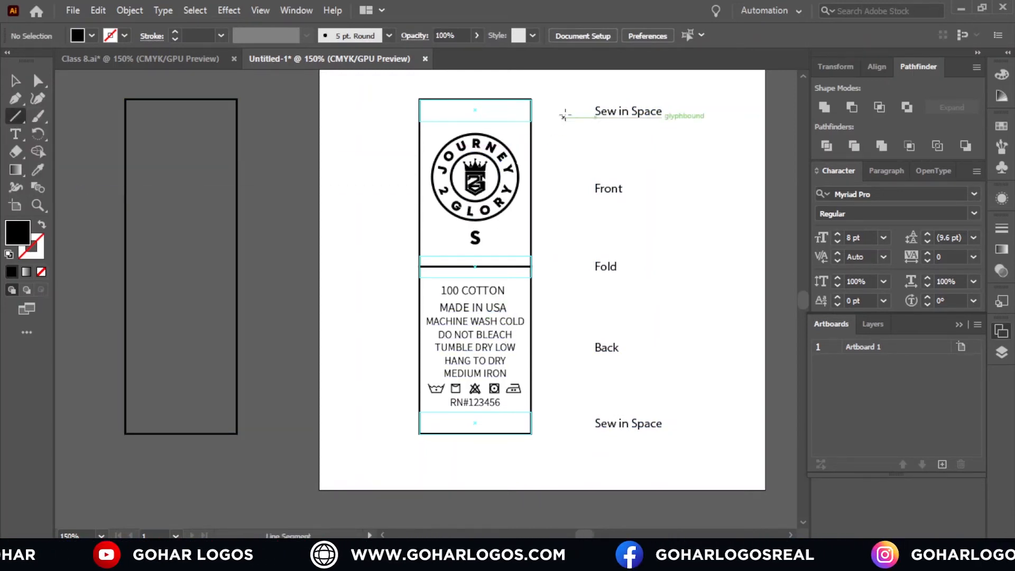
left_click_drag(542, 109, 583, 109)
left_click(15, 81)
left_click(11, 272)
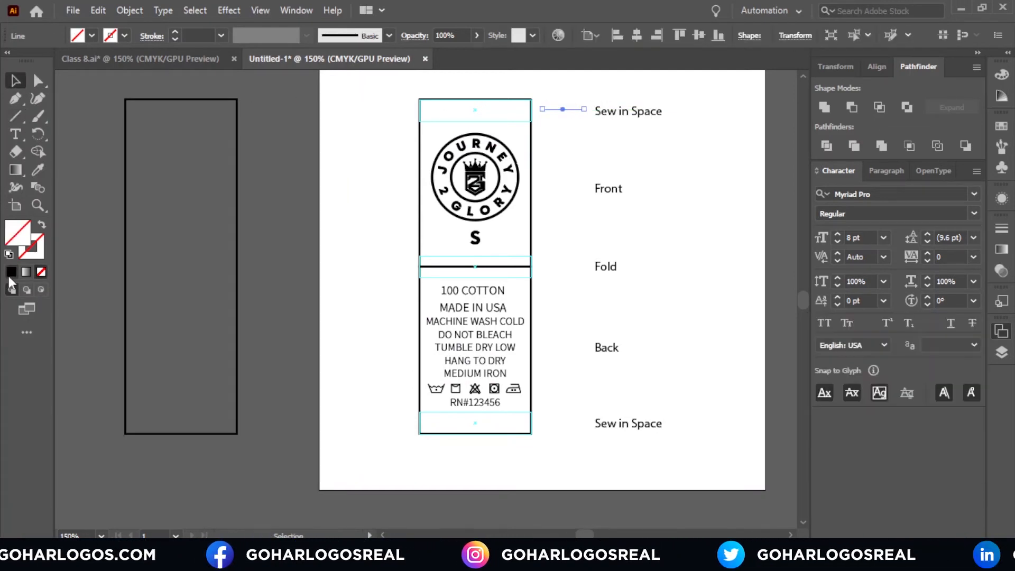
left_click(47, 226)
left_click(618, 145)
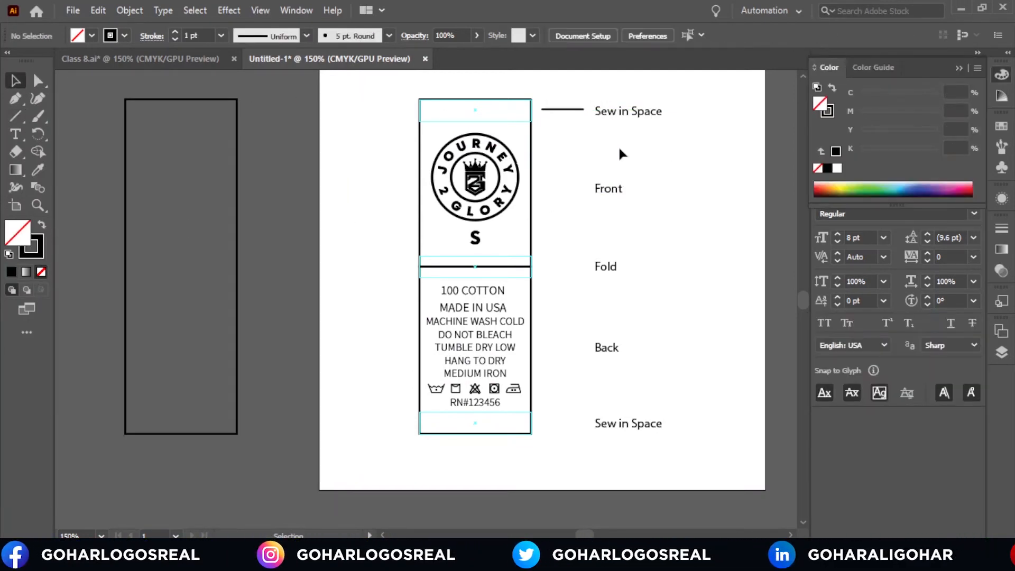
Step: Duplicate the leader line downward at equal spacing for the "Front", "Fold", "Back" and lower "Sew in Space" labels
left_click_drag(569, 110, 582, 188)
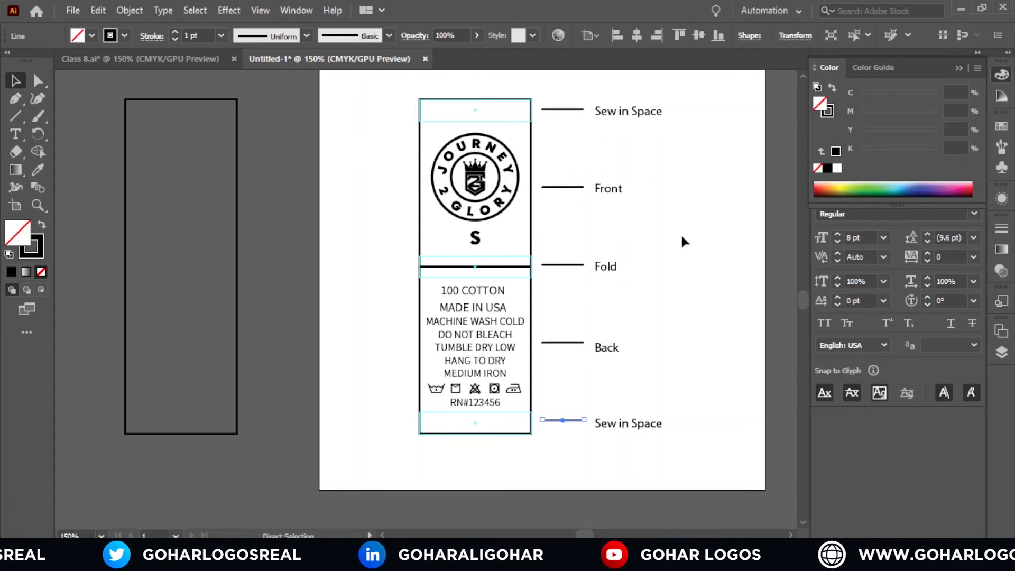
left_click(688, 249)
scroll(655, 144, "right", 1)
Step: Convert all five annotation labels to outlines
left_click_drag(676, 93, 595, 442)
right_click(603, 106)
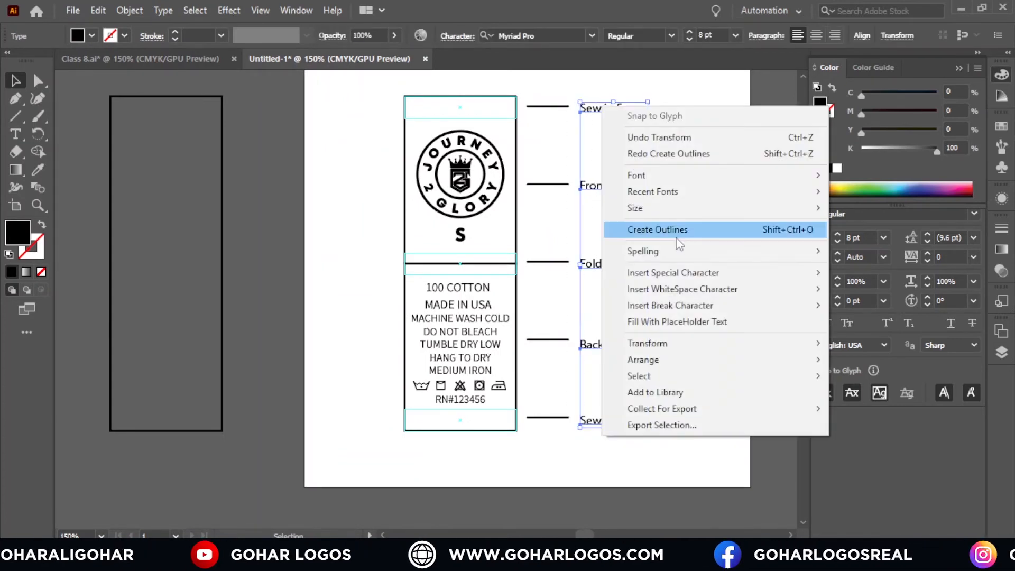
left_click(677, 230)
left_click(683, 112)
Step: Align the upper "Sew in Space" label's vertical centre to its leader line, using the line as key object
scroll(673, 96, "up", 1)
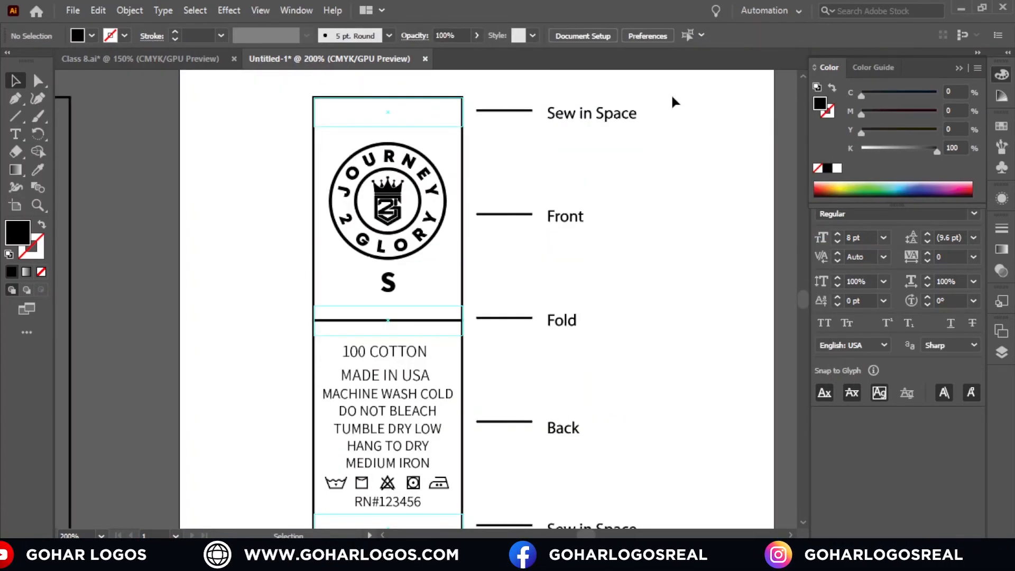
left_click_drag(672, 95, 500, 141)
left_click(591, 35)
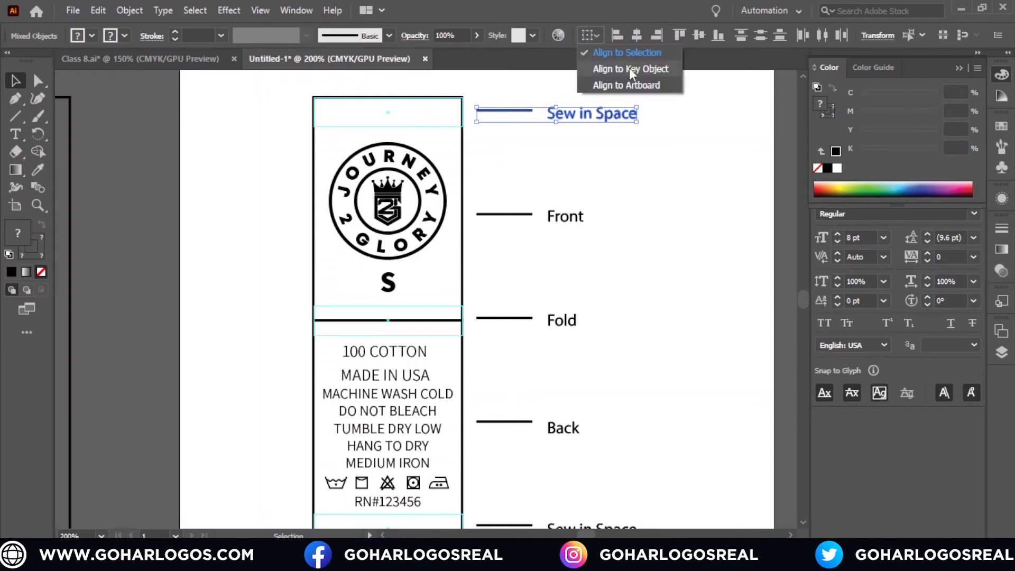
left_click(630, 69)
left_click(699, 36)
left_click(677, 142)
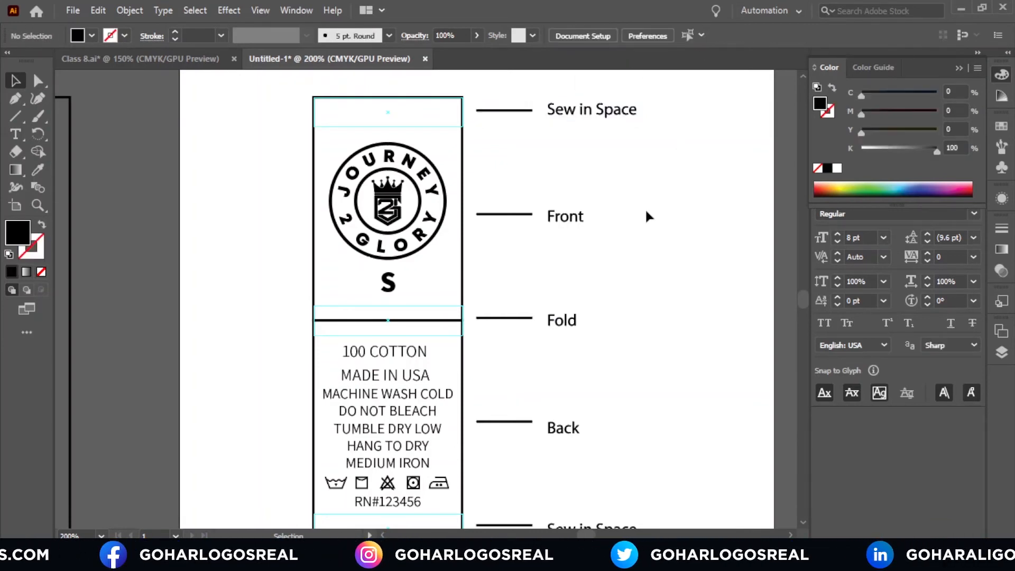
Step: Align the "Front" label's vertical centre to its leader line, using the line as key object
left_click_drag(645, 208, 510, 224)
left_click(590, 35)
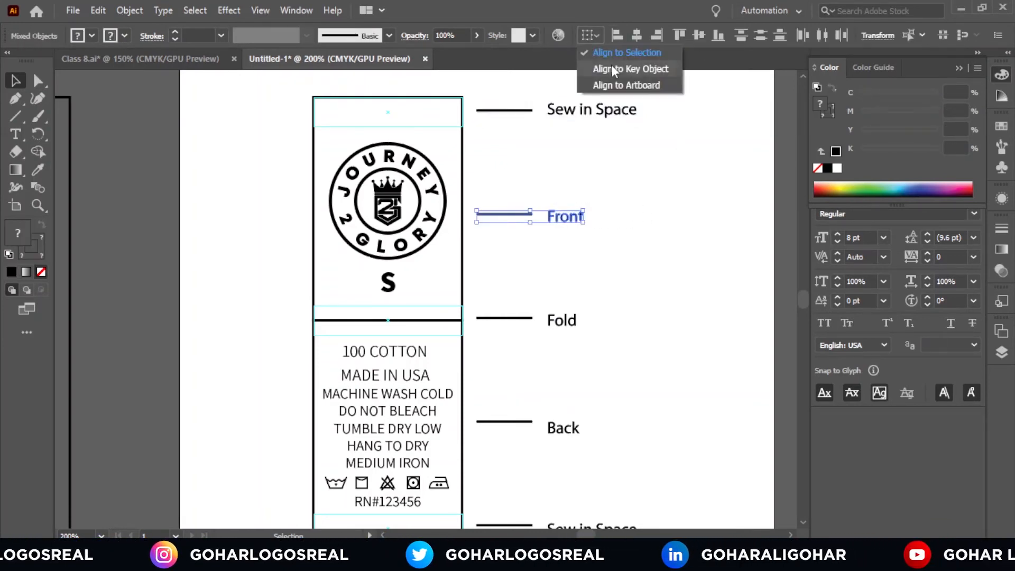
left_click(612, 65)
left_click(698, 35)
left_click(691, 233)
Step: Align the "Fold" label's vertical centre to its leader line, using the line as key object
left_click_drag(691, 233, 711, 146)
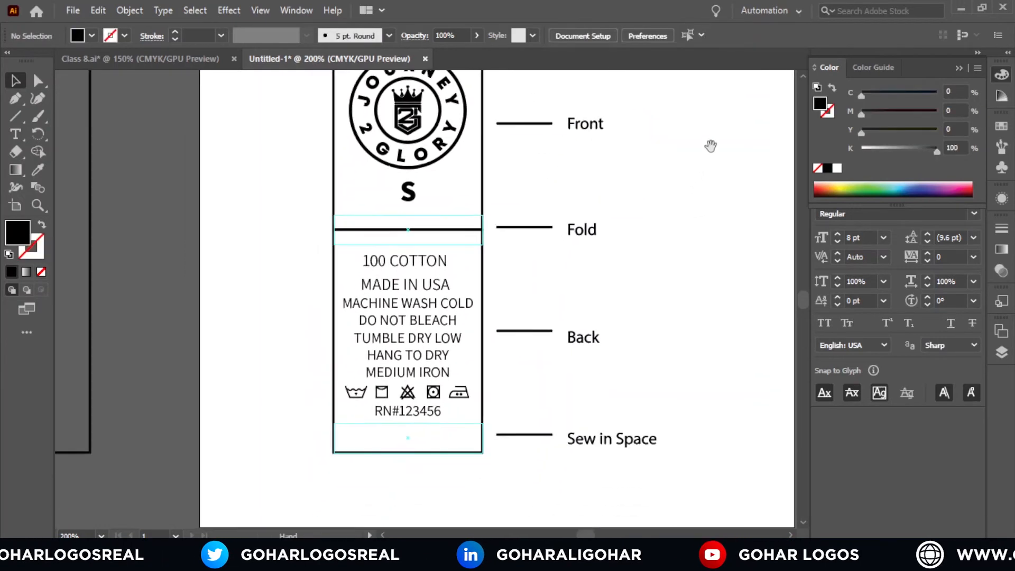
left_click_drag(603, 240, 513, 259)
left_click(596, 40)
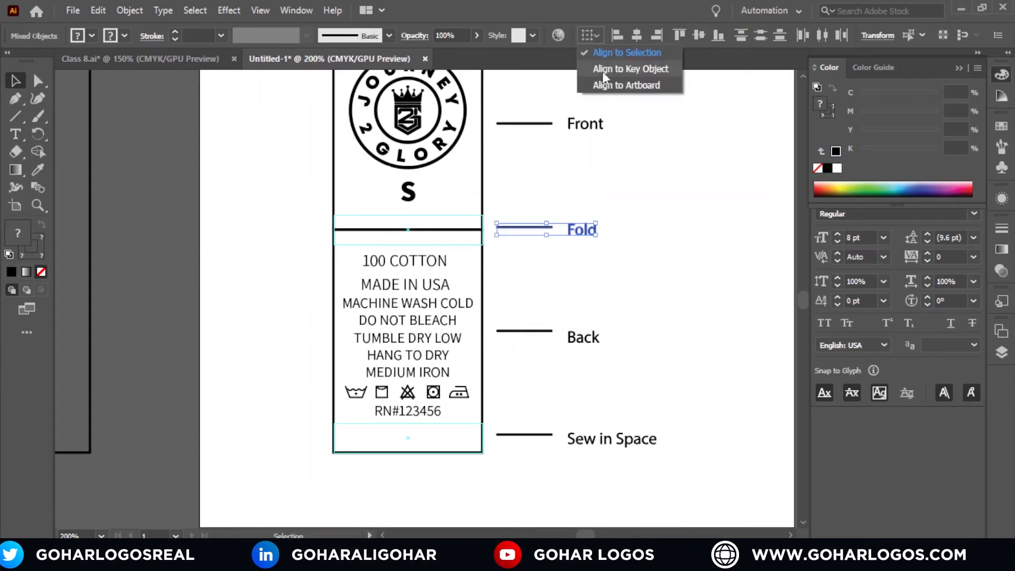
left_click(608, 66)
left_click(697, 36)
left_click(684, 186)
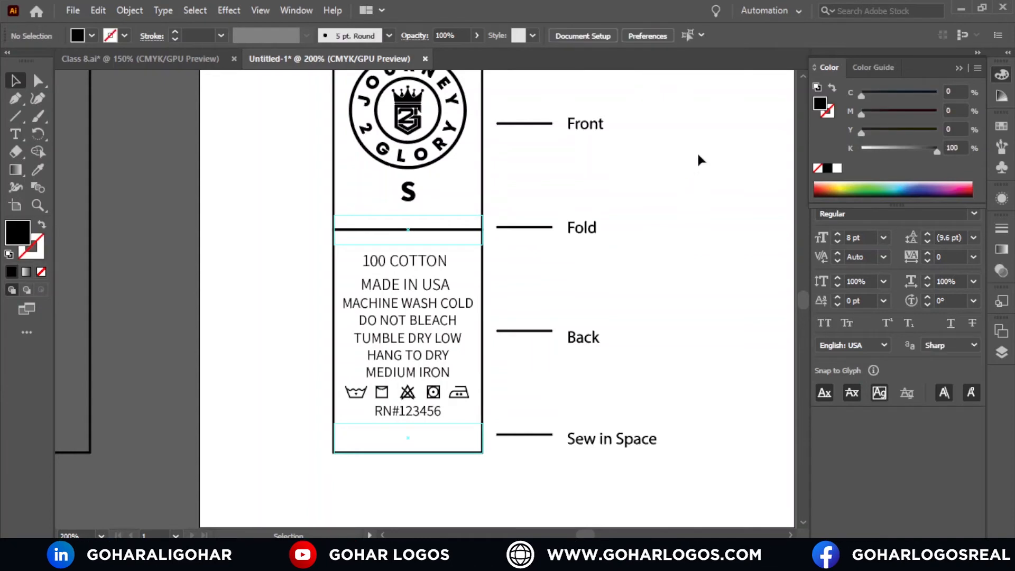
Step: Align the "Back" label's vertical centre to its leader line, using the line as key object
scroll(697, 153, "down", 1)
left_click_drag(575, 313, 573, 312)
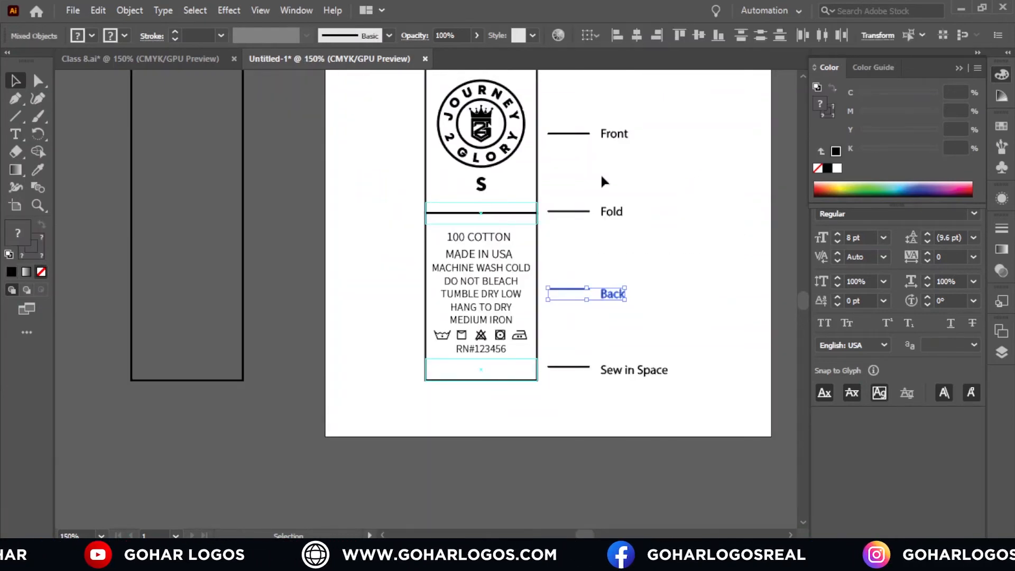
left_click(596, 40)
left_click(606, 66)
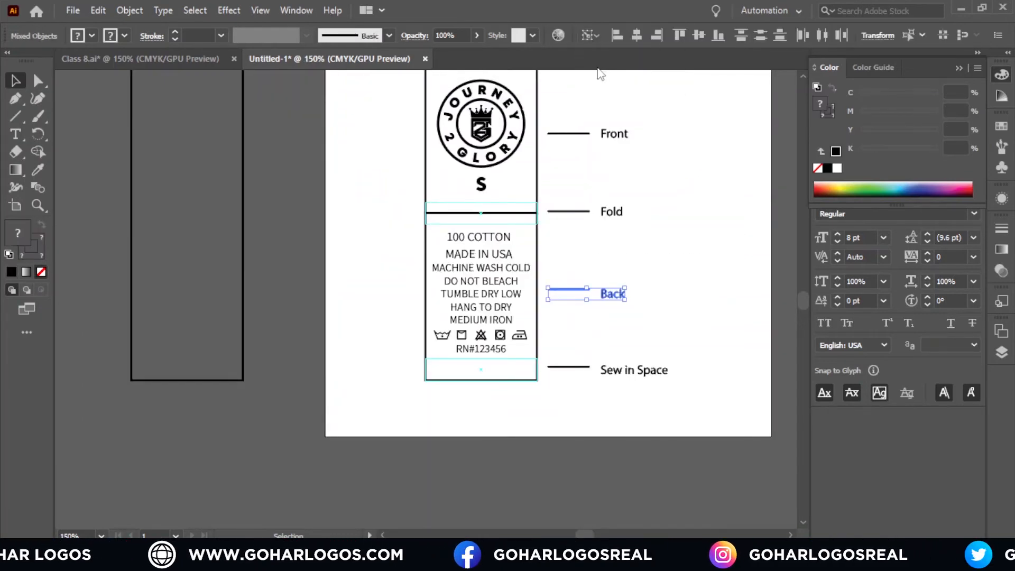
left_click(699, 36)
Step: Align the lower "Sew in Space" label's vertical centre to its leader line, using the line as key object
left_click_drag(704, 359, 539, 405)
left_click(589, 36)
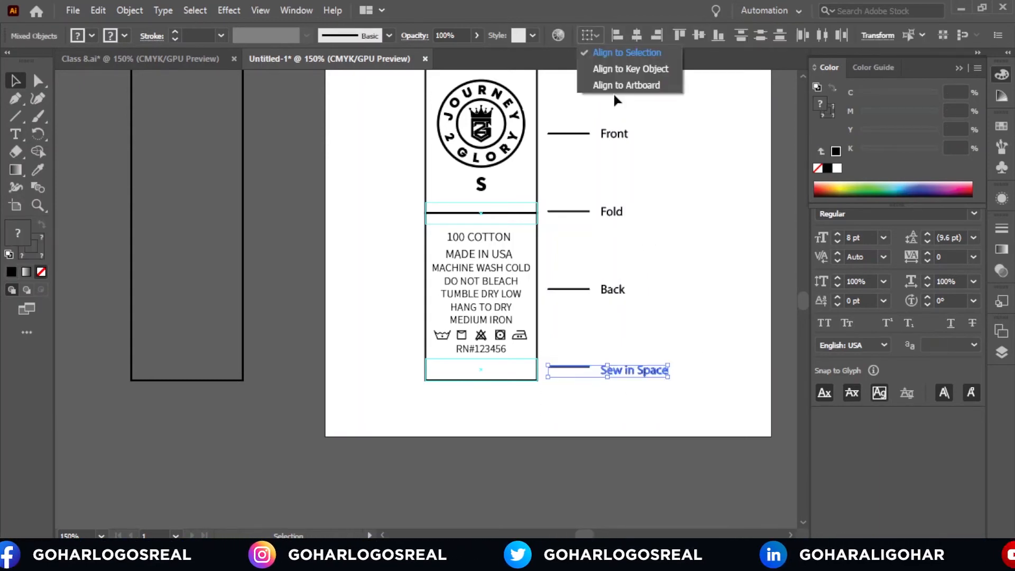
left_click(614, 69)
left_click(695, 39)
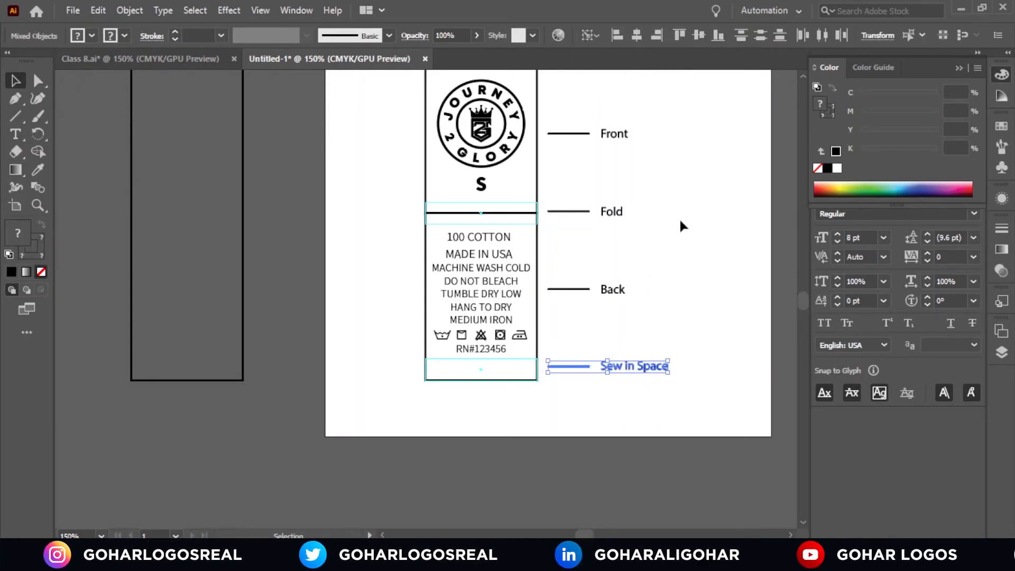
left_click(681, 218)
scroll(635, 249, "down", 2)
scroll(657, 230, "up", 2)
key("space")
left_click_drag(659, 219, 614, 258)
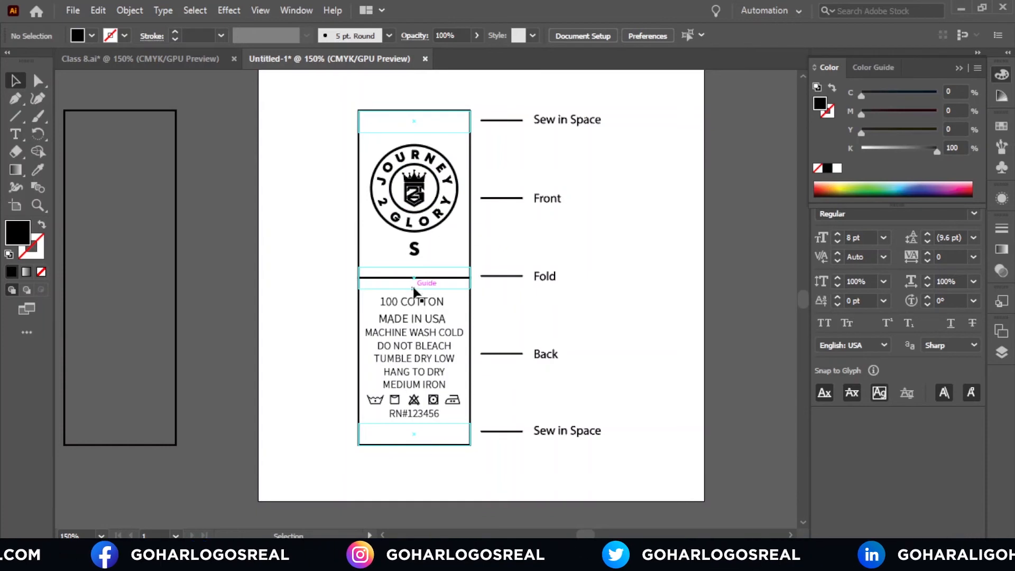
scroll(589, 193, "down", 1)
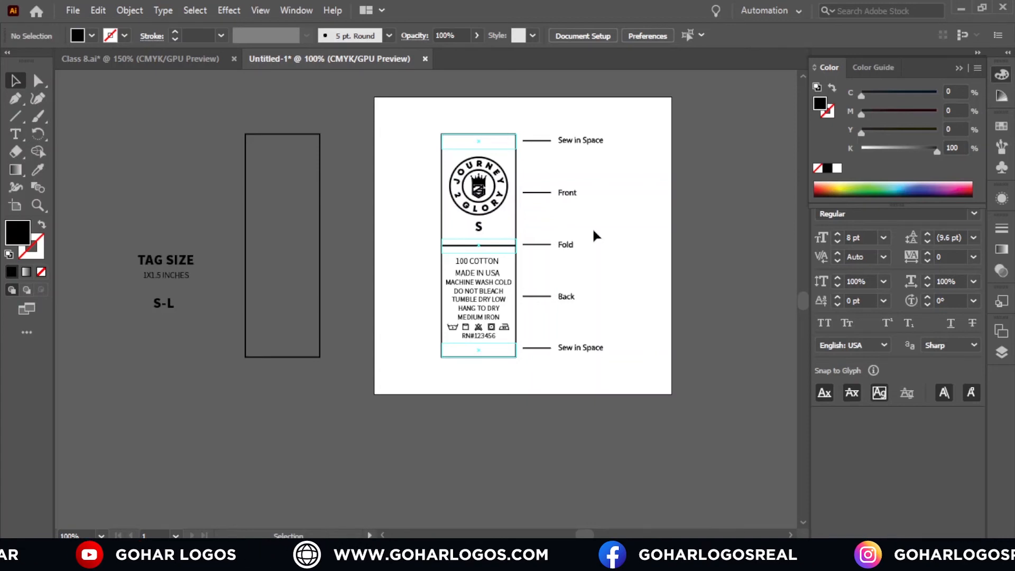
scroll(627, 215, "up", 1)
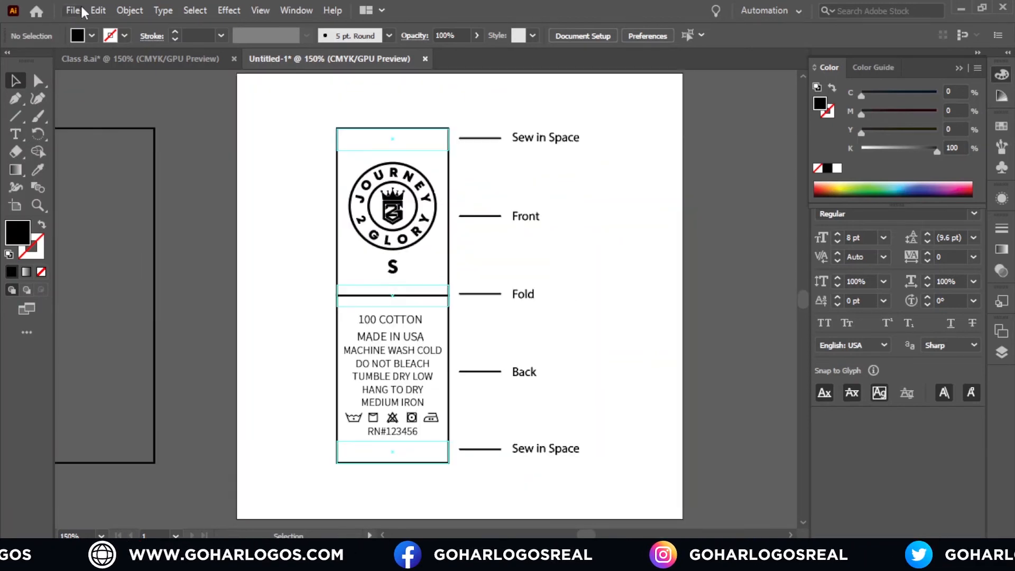
left_click(73, 10)
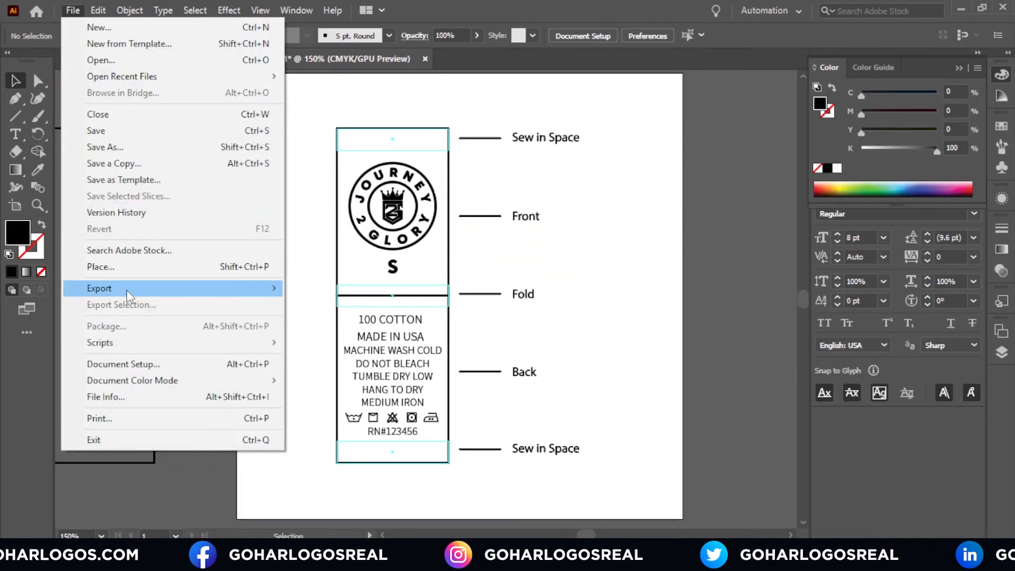
mouse_move(125, 289)
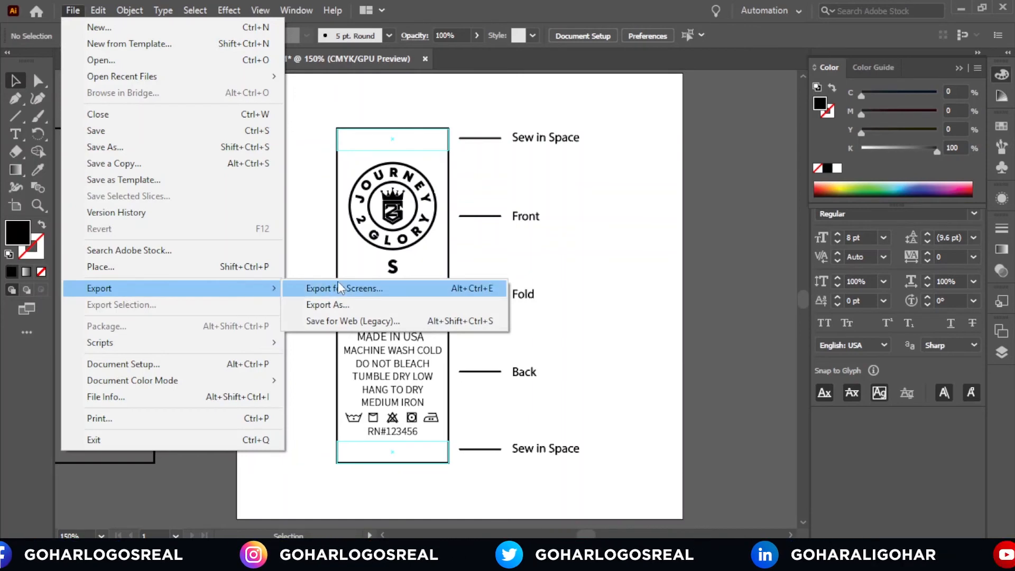
left_click(386, 322)
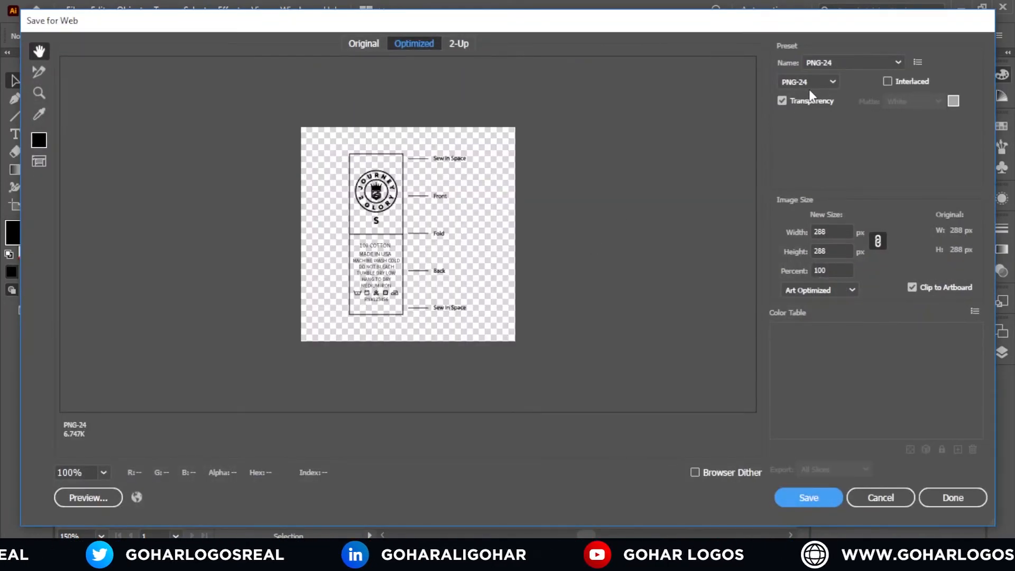
left_click(811, 84)
key("Escape")
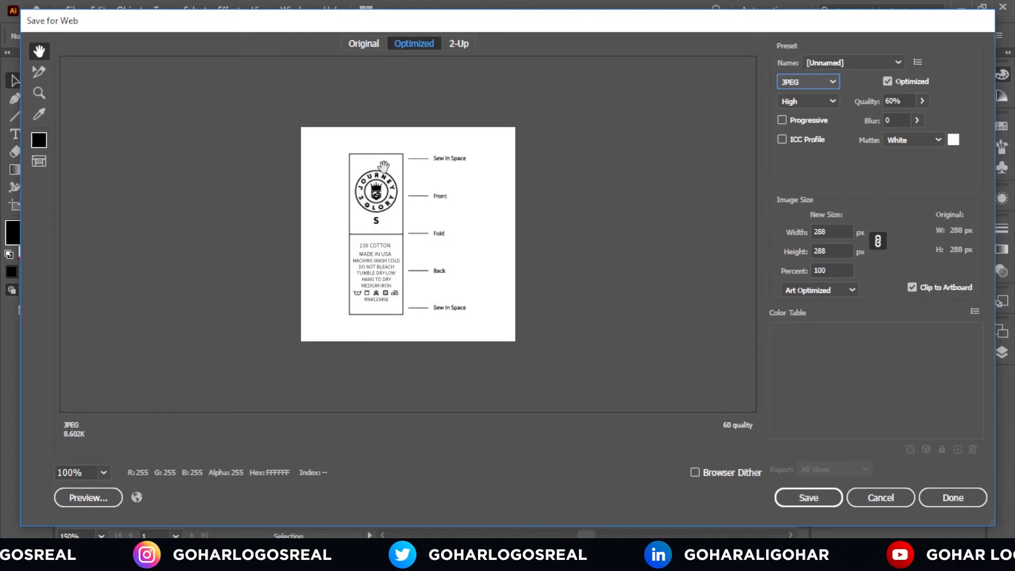
left_click(861, 501)
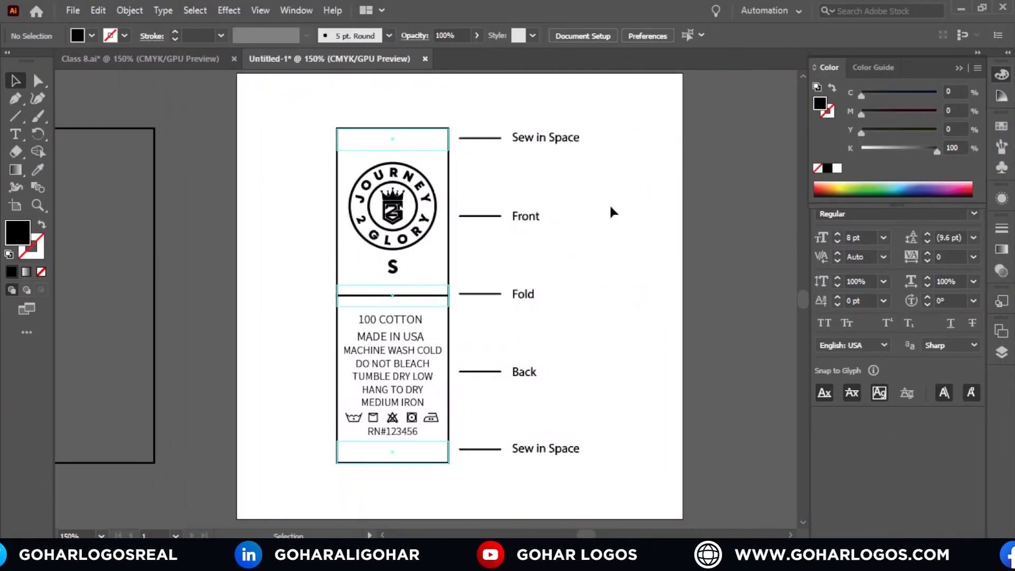
Step: Release the three rectangular guides at the upper sewing space, the fold and the lower sewing space so they become regular outlines
right_click(648, 194)
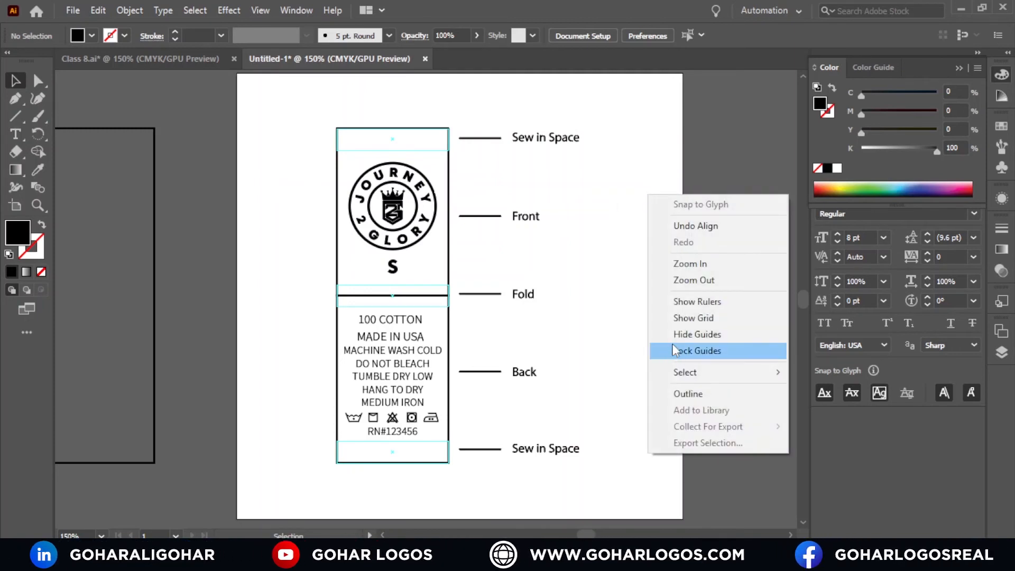
left_click(616, 267)
left_click(430, 150)
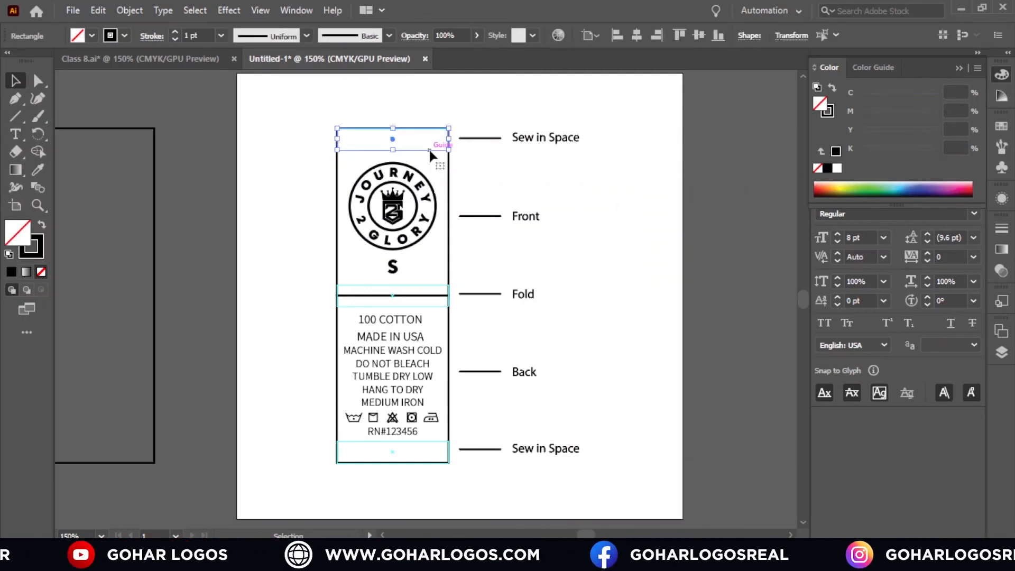
right_click(430, 151)
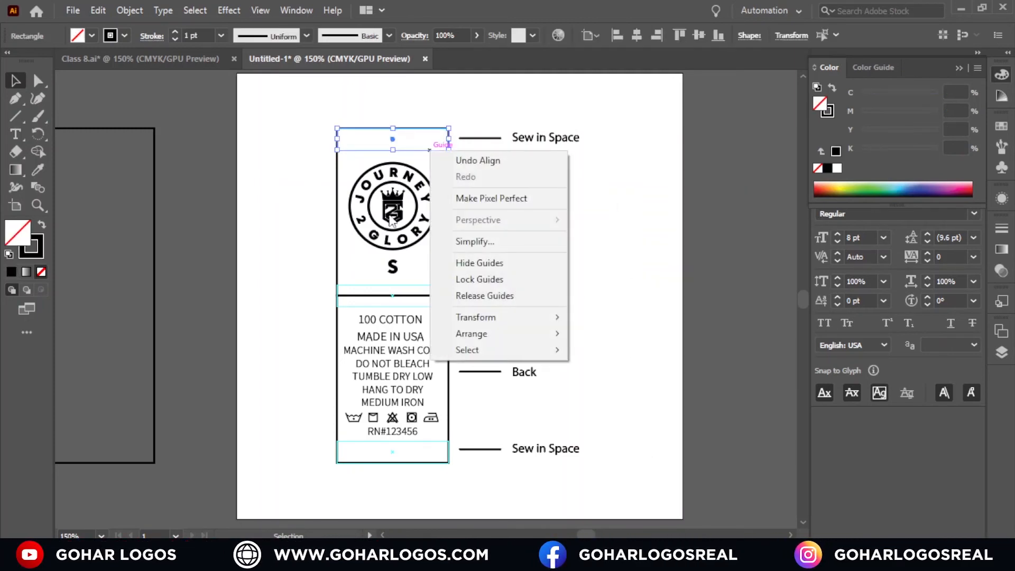
left_click(531, 297)
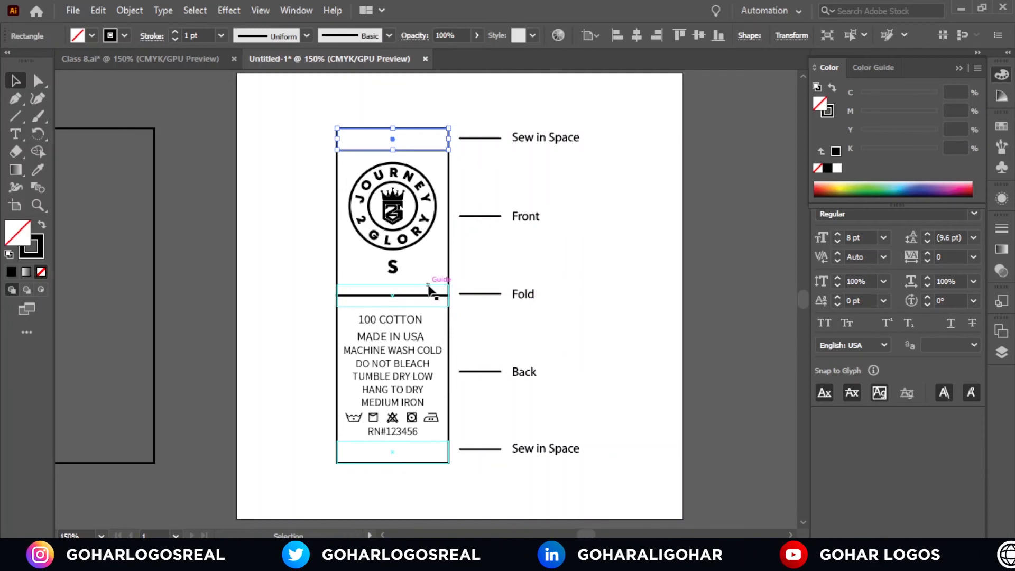
left_click(432, 289)
right_click(430, 287)
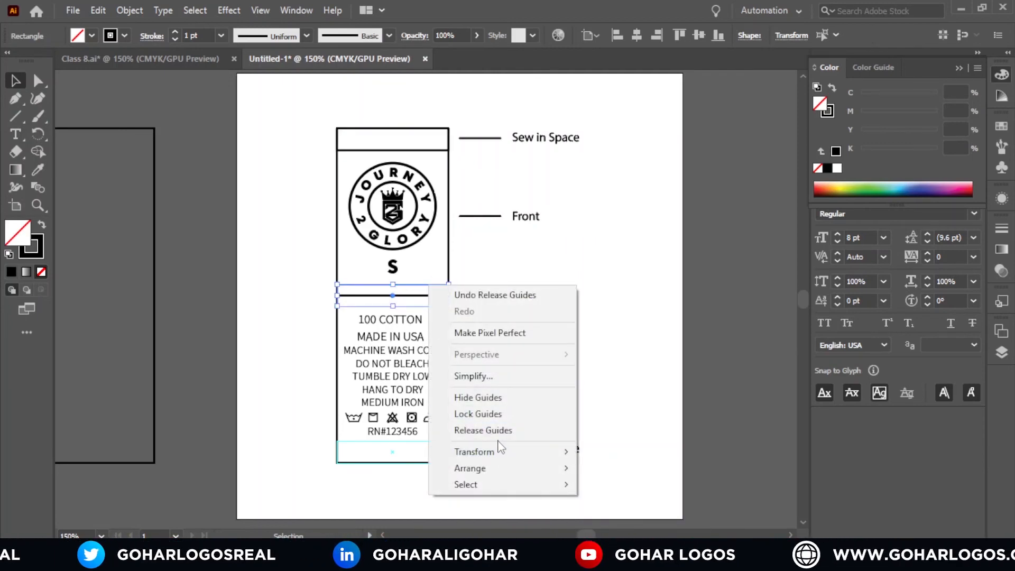
left_click(483, 430)
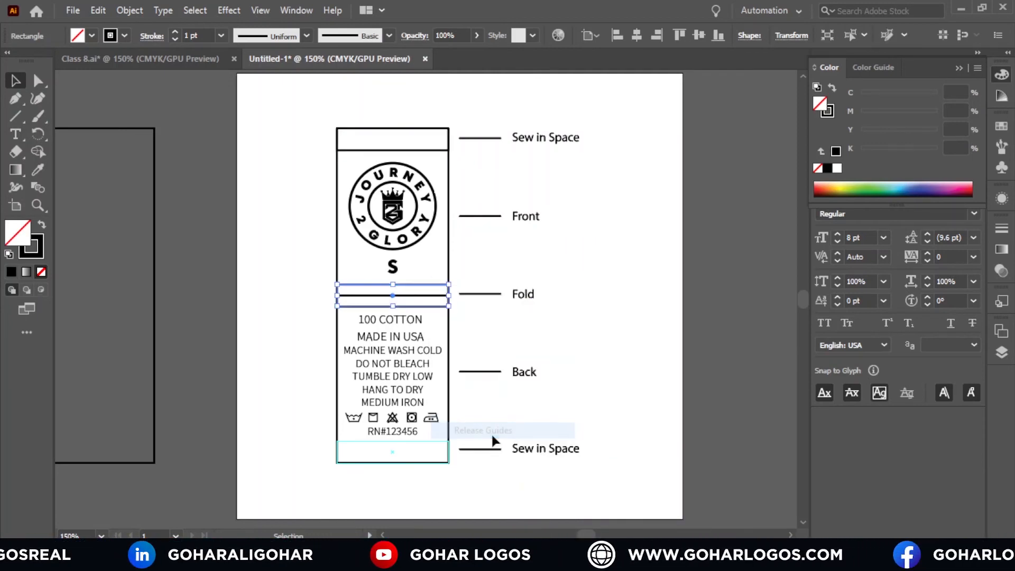
left_click(429, 444)
right_click(428, 441)
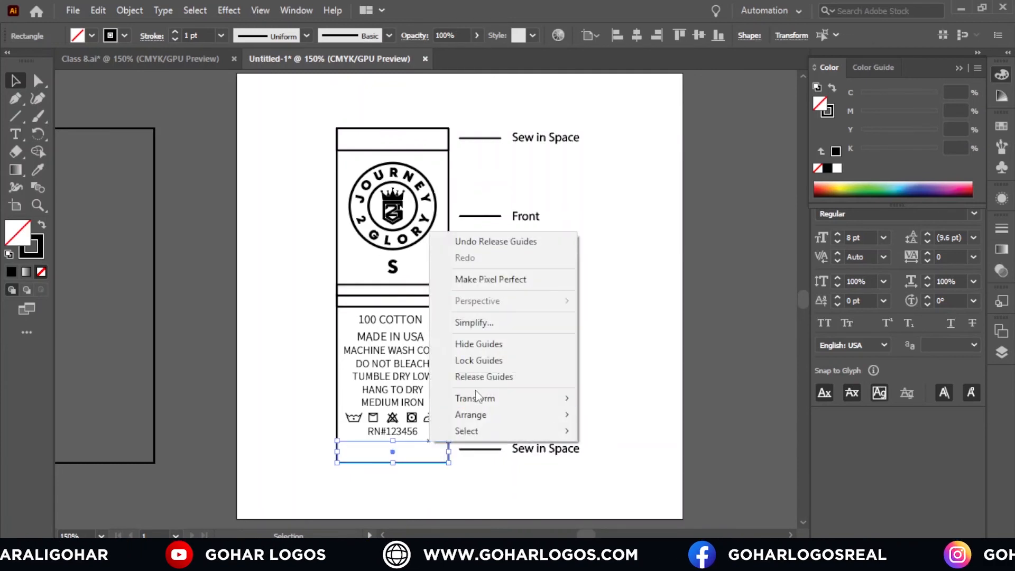
left_click(484, 376)
left_click(608, 314)
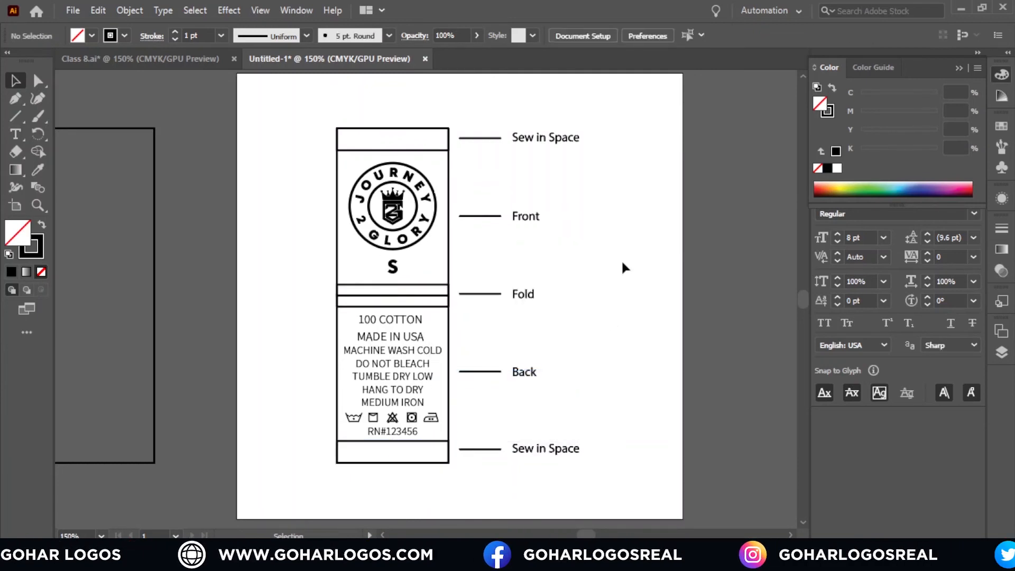
Step: Set up a Save for Web export of the artboard as a JPEG at 1000 x 1000 px
scroll(623, 263, "down", 1)
scroll(590, 265, "up", 1)
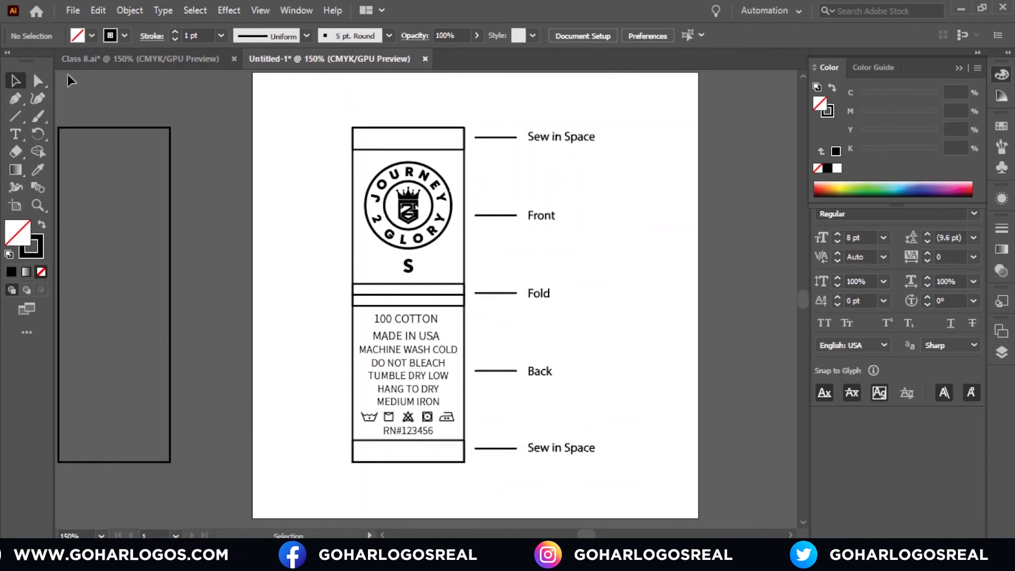
left_click(70, 12)
mouse_move(146, 290)
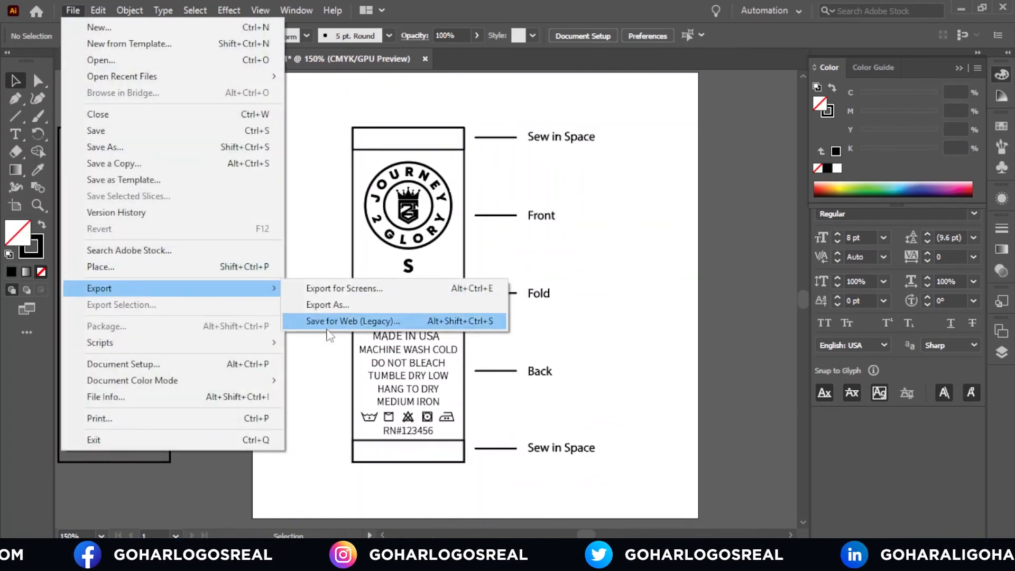
left_click(324, 321)
left_click(833, 81)
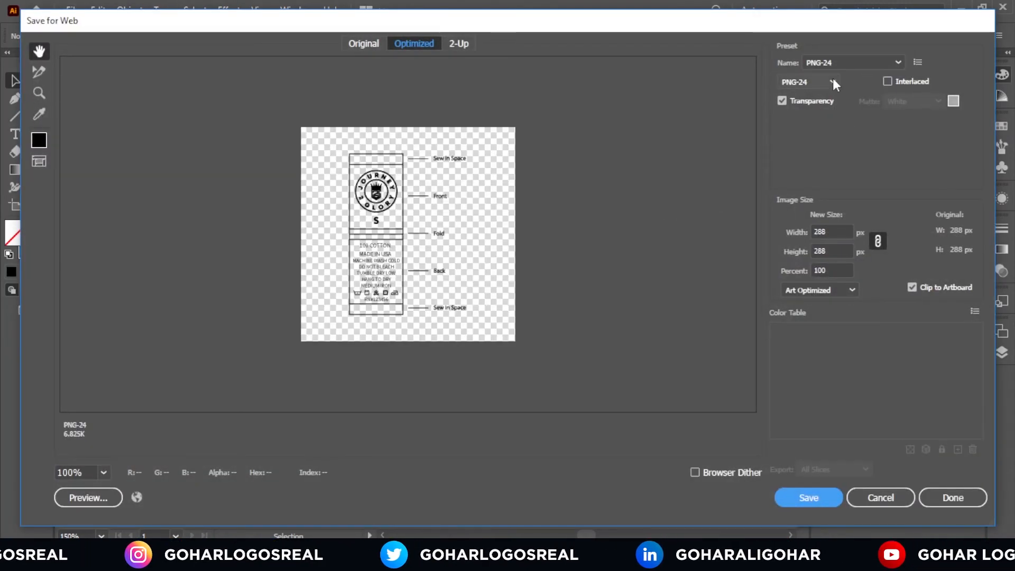
left_click(802, 115)
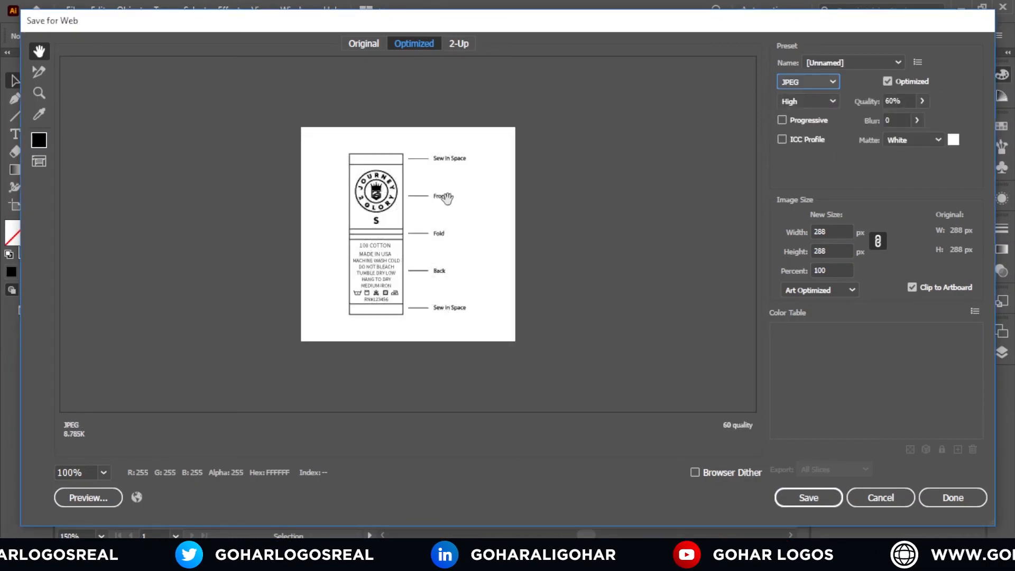
left_click(841, 232)
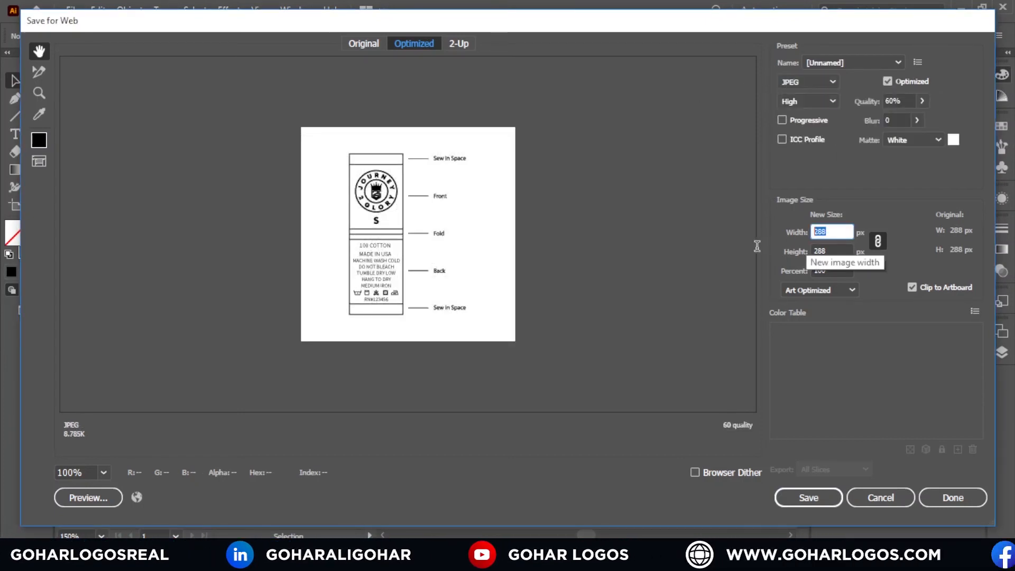
type("1")
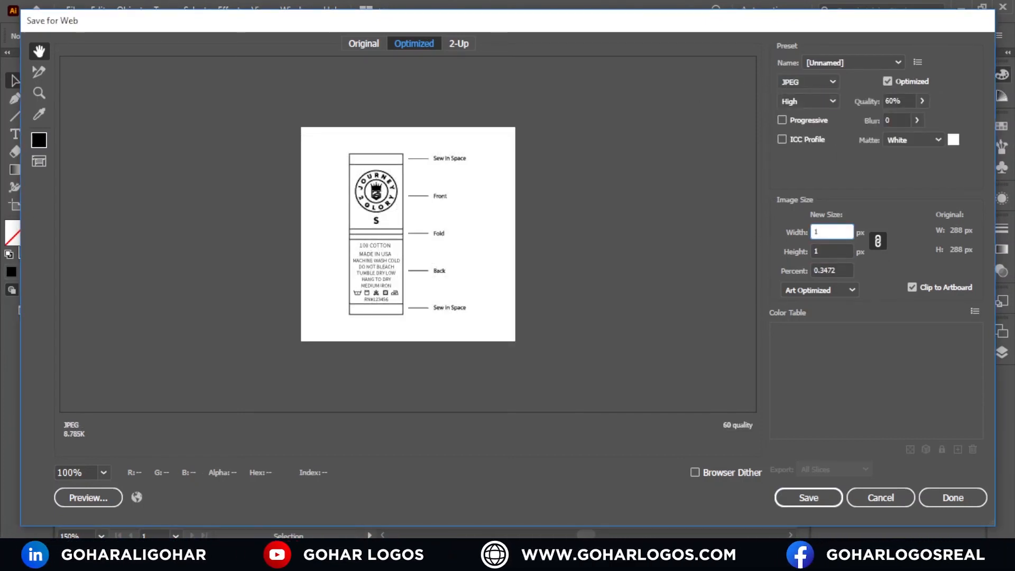
type("000")
left_click(840, 252)
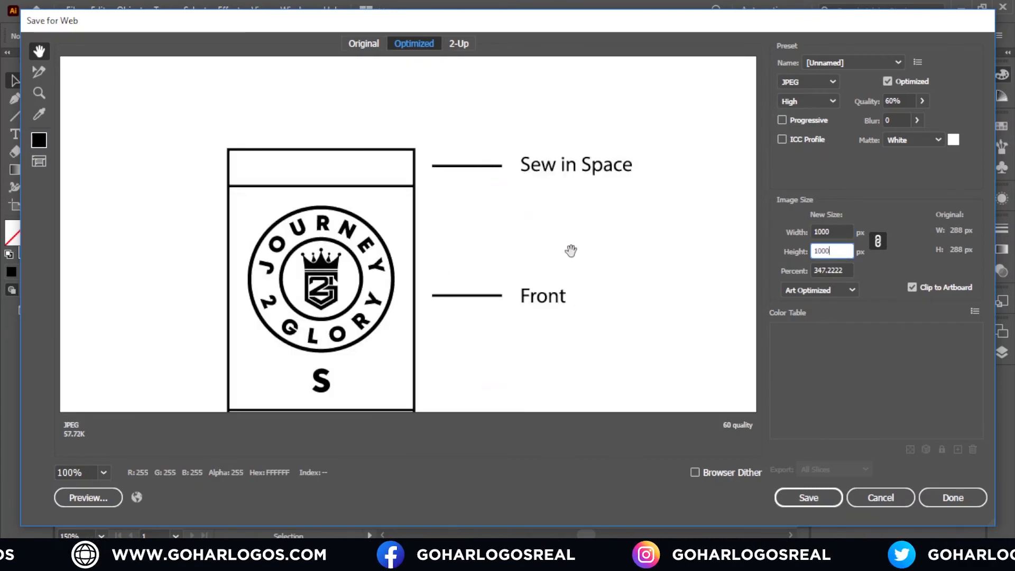
Step: Save the optimized JPEG to the Desktop with the file name "Loop Fold Label"
left_click(808, 503)
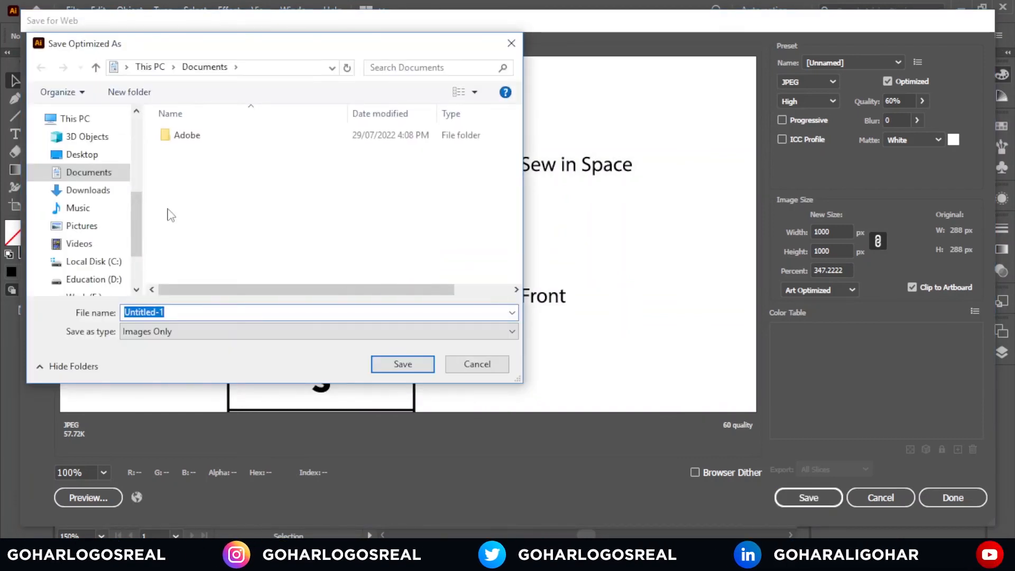
left_click(90, 155)
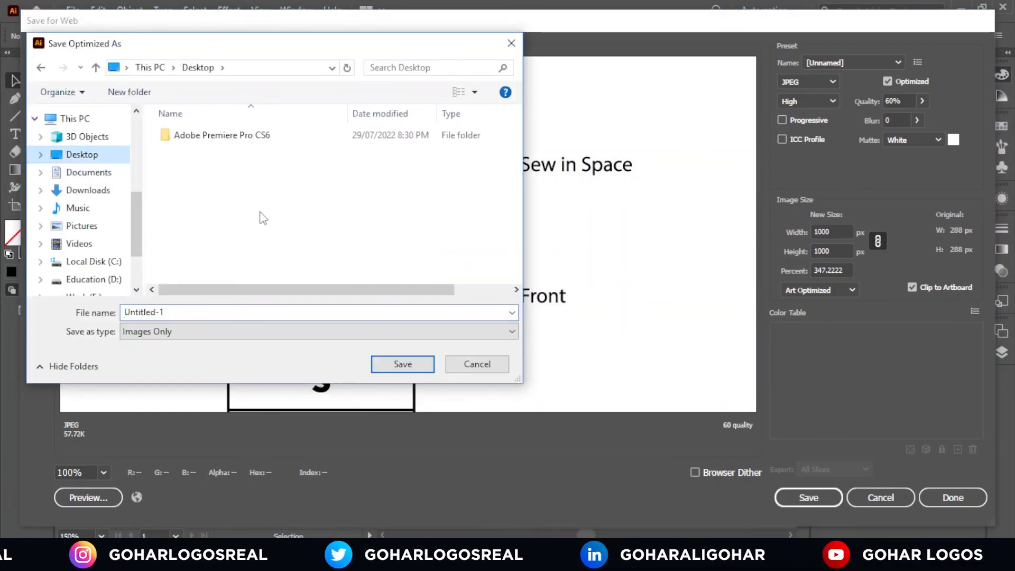
left_click(205, 173)
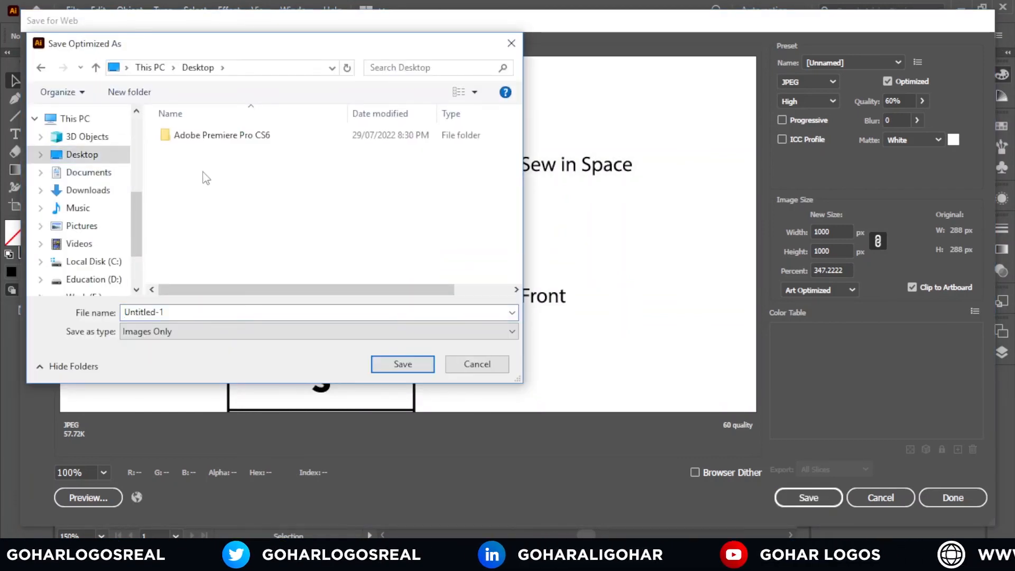
left_click(297, 314)
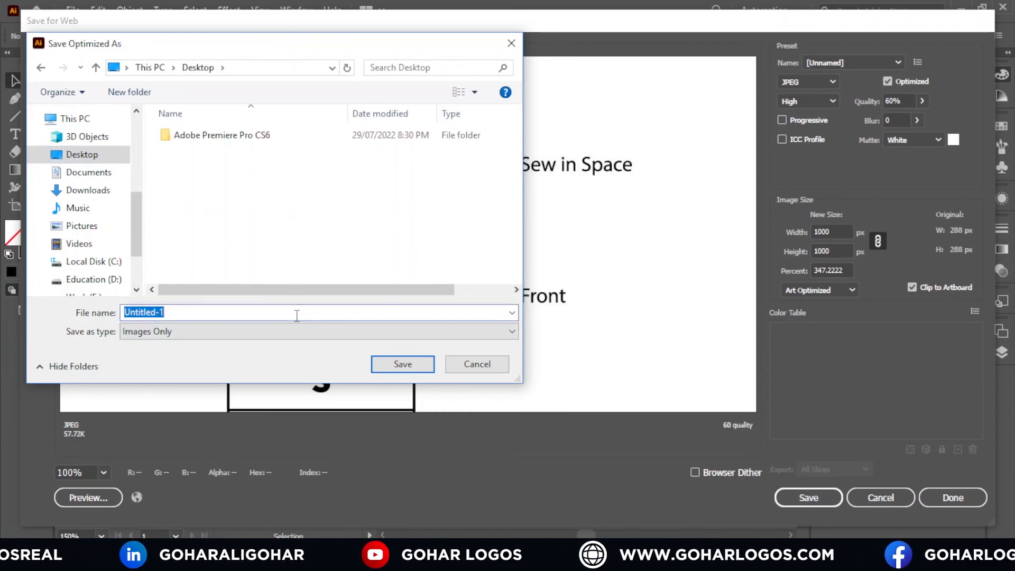
type("Loop Fold Label")
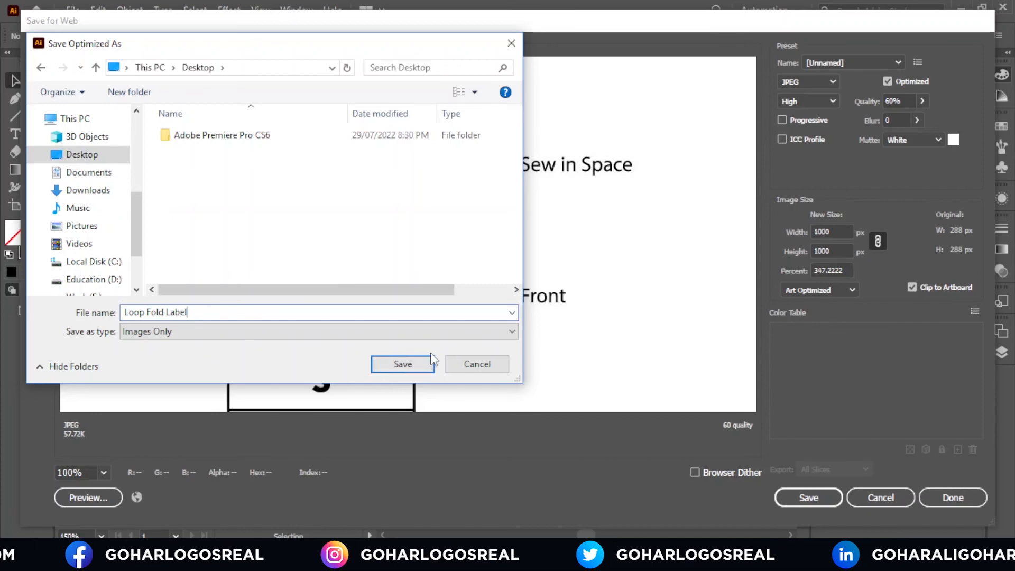
left_click(402, 364)
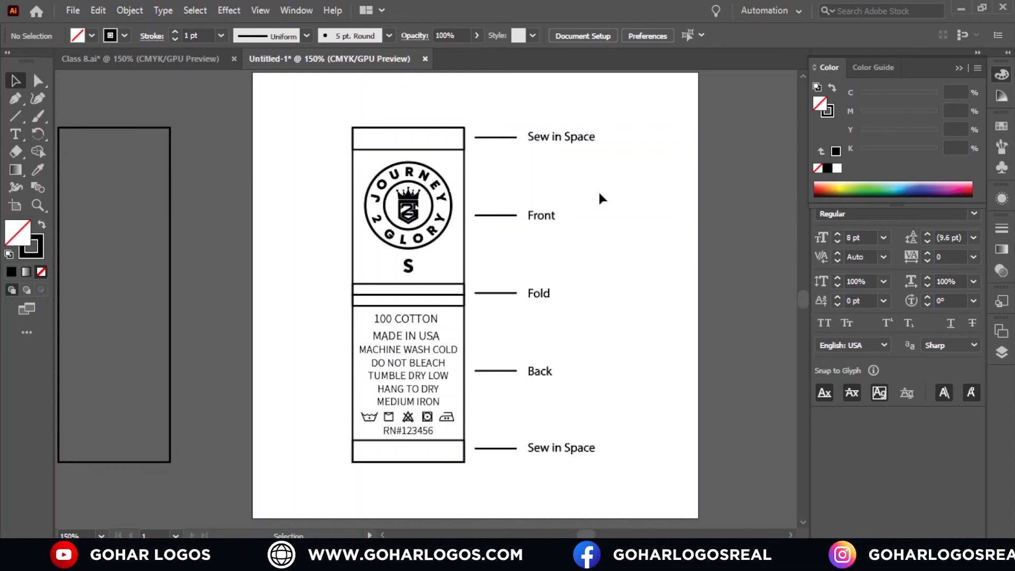
Step: Move the "MADE IN USA" line up slightly, closer to "100 COTTON" on the tag's back
left_click_drag(616, 272, 641, 224)
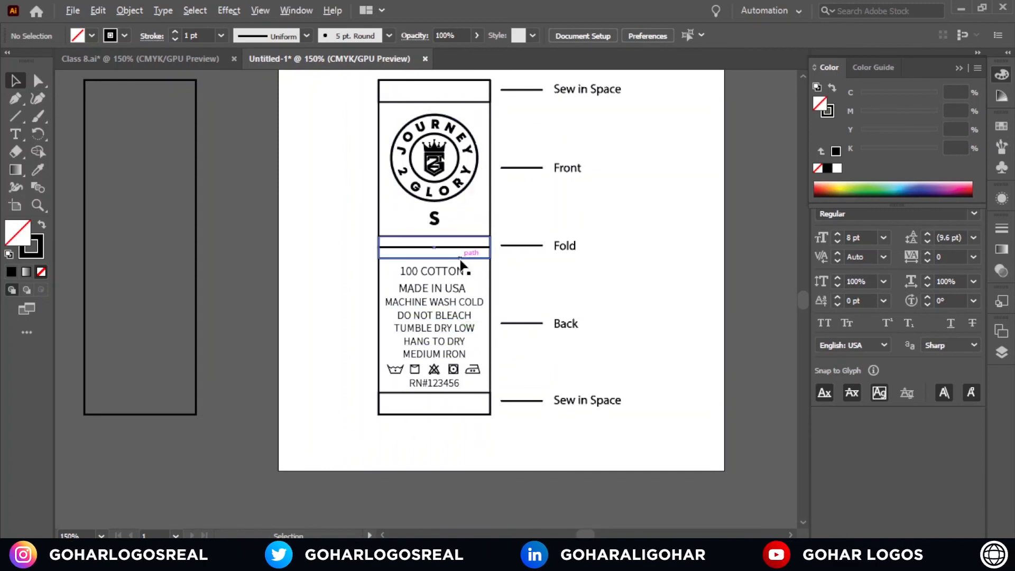
scroll(462, 261, "down", 1)
scroll(459, 308, "up", 2)
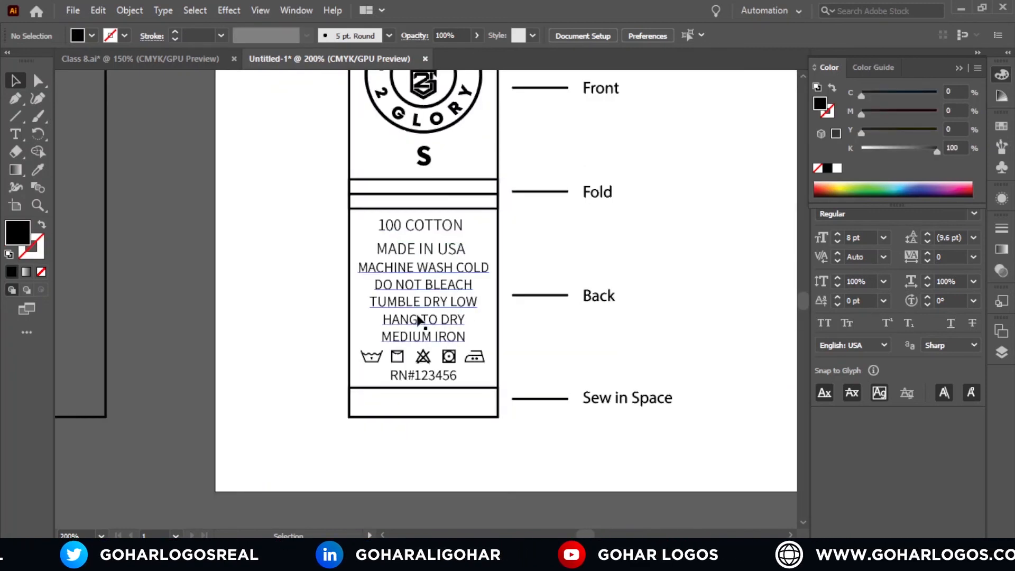
scroll(425, 357, "up", 1)
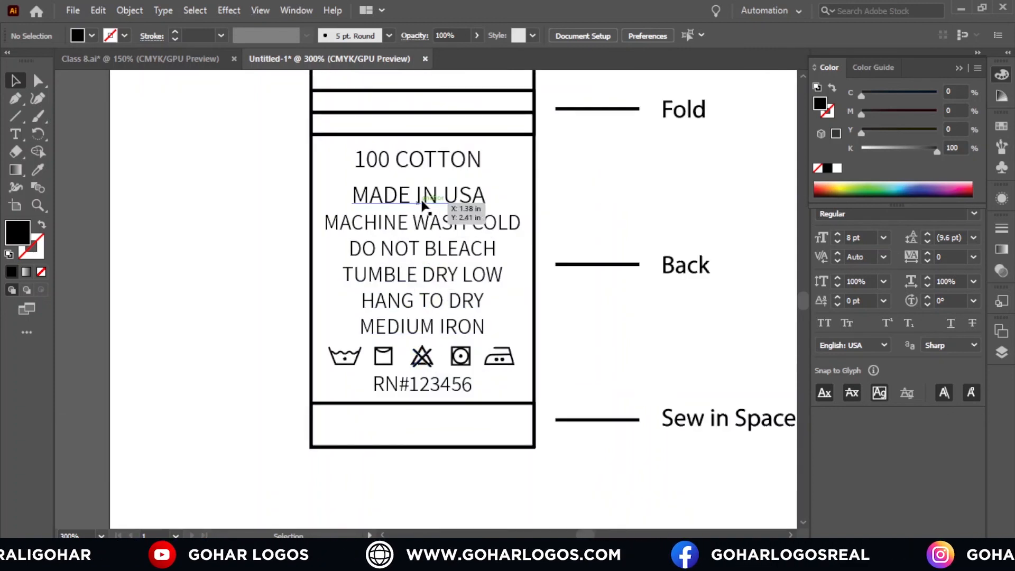
scroll(423, 206, "up", 2)
left_click_drag(433, 212, 499, 203)
left_click(577, 189)
Step: Move the care instructions block, from "MACHINE WASH COLD" to "MEDIUM IRON", slightly up towards "MADE IN USA"
scroll(543, 158, "down", 4)
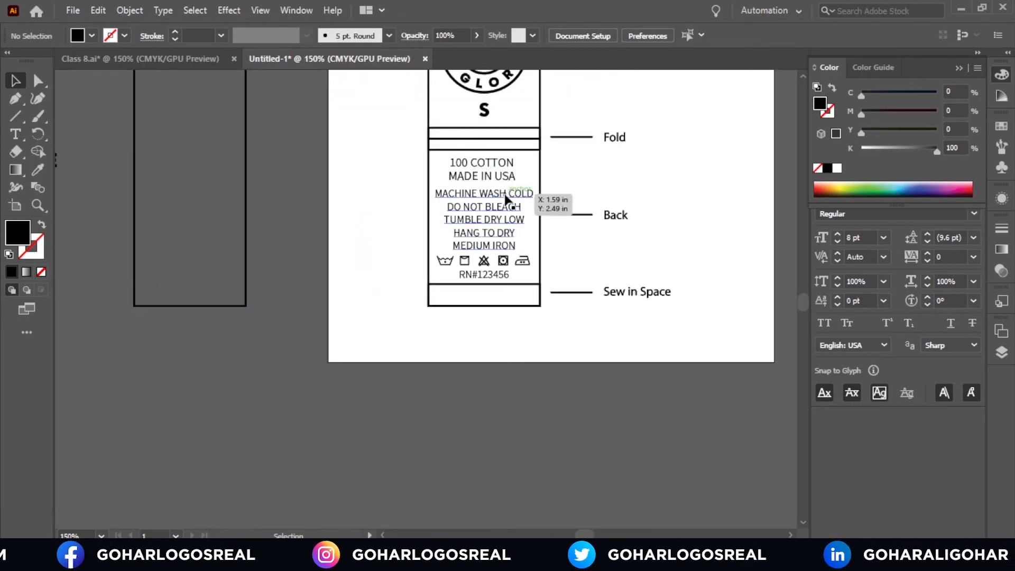
scroll(487, 201, "up", 2)
left_click(489, 205)
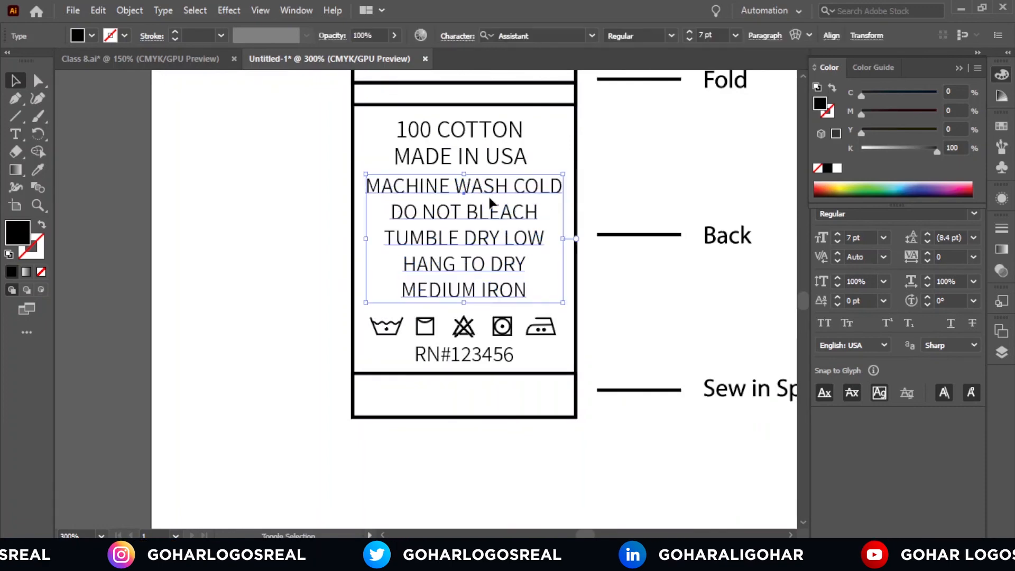
scroll(489, 205, "down", 1)
scroll(494, 284, "up", 2)
left_click(369, 302)
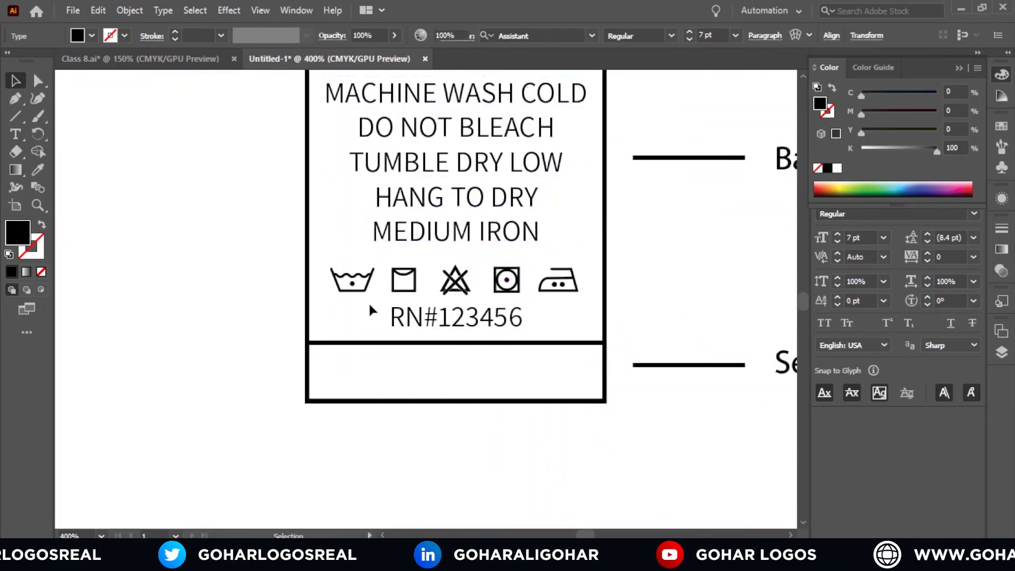
Step: Move the row of care symbols and the RN number line together slightly up towards the care instructions
left_click_drag(385, 282, 545, 312)
scroll(544, 310, "up", 1)
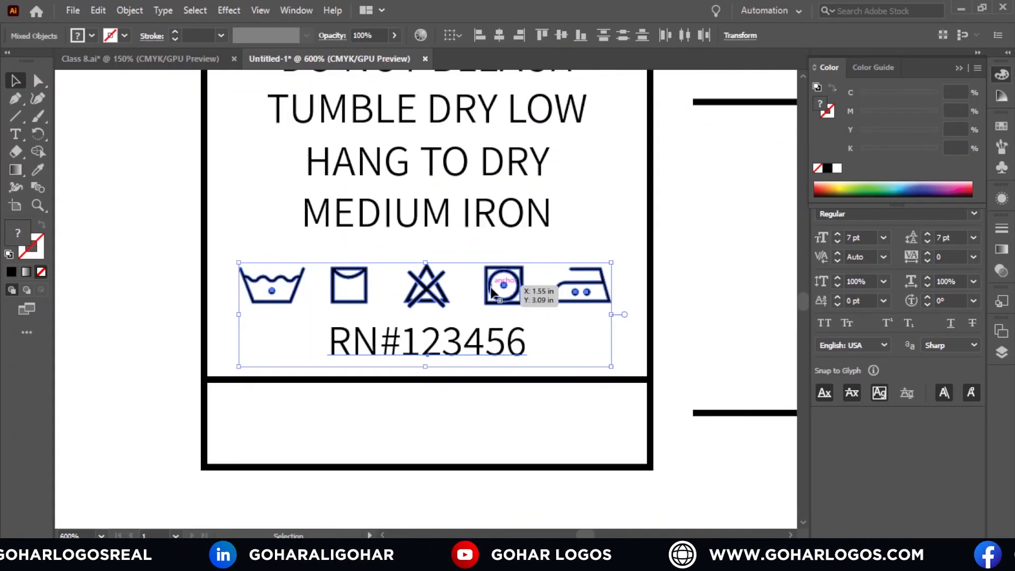
left_click(572, 214)
scroll(527, 228, "down", 3)
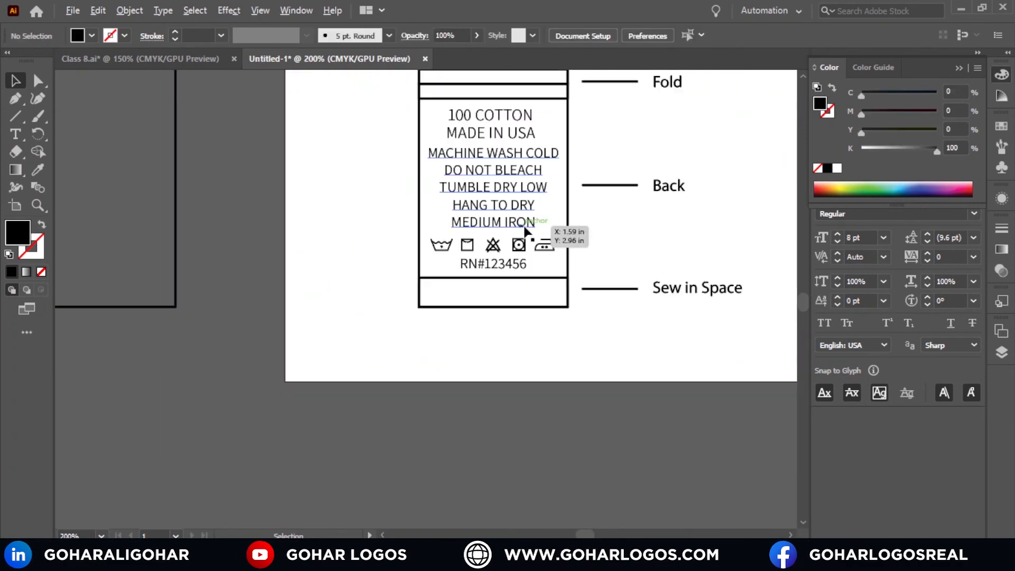